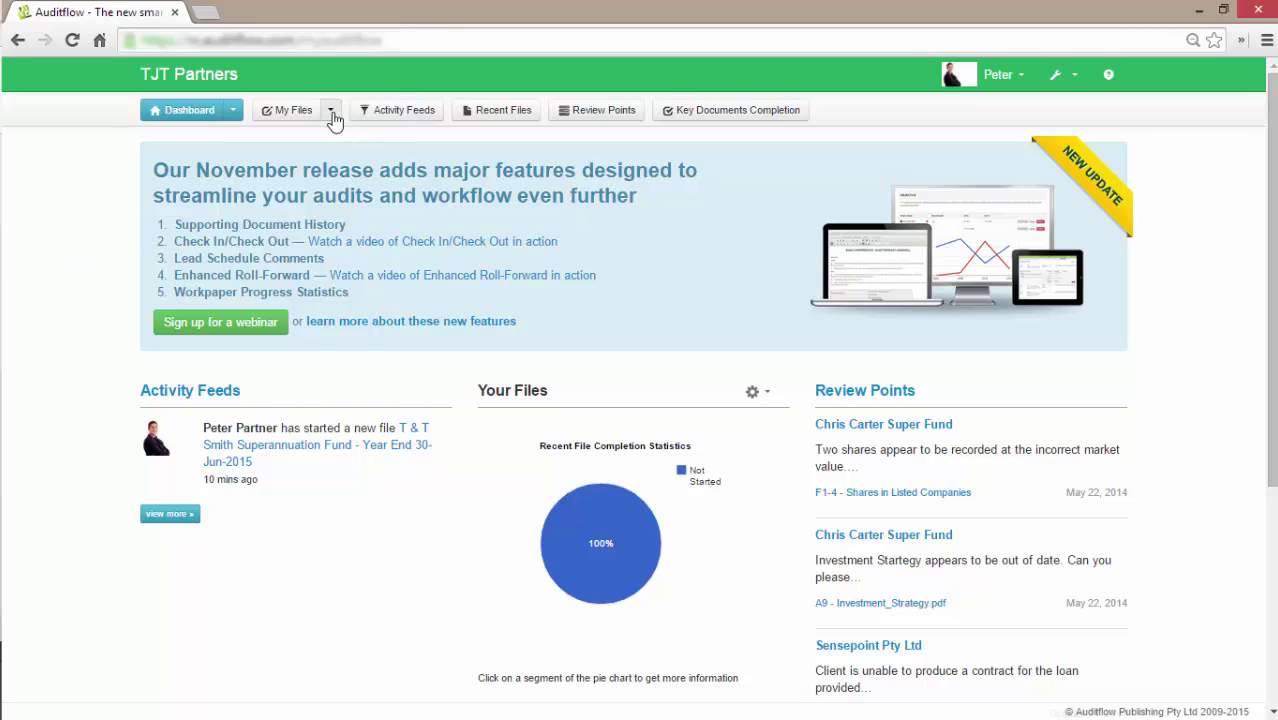
# Go to the List of Clients page from the My Files menu
pyautogui.click(330, 110)
pyautogui.click(322, 183)
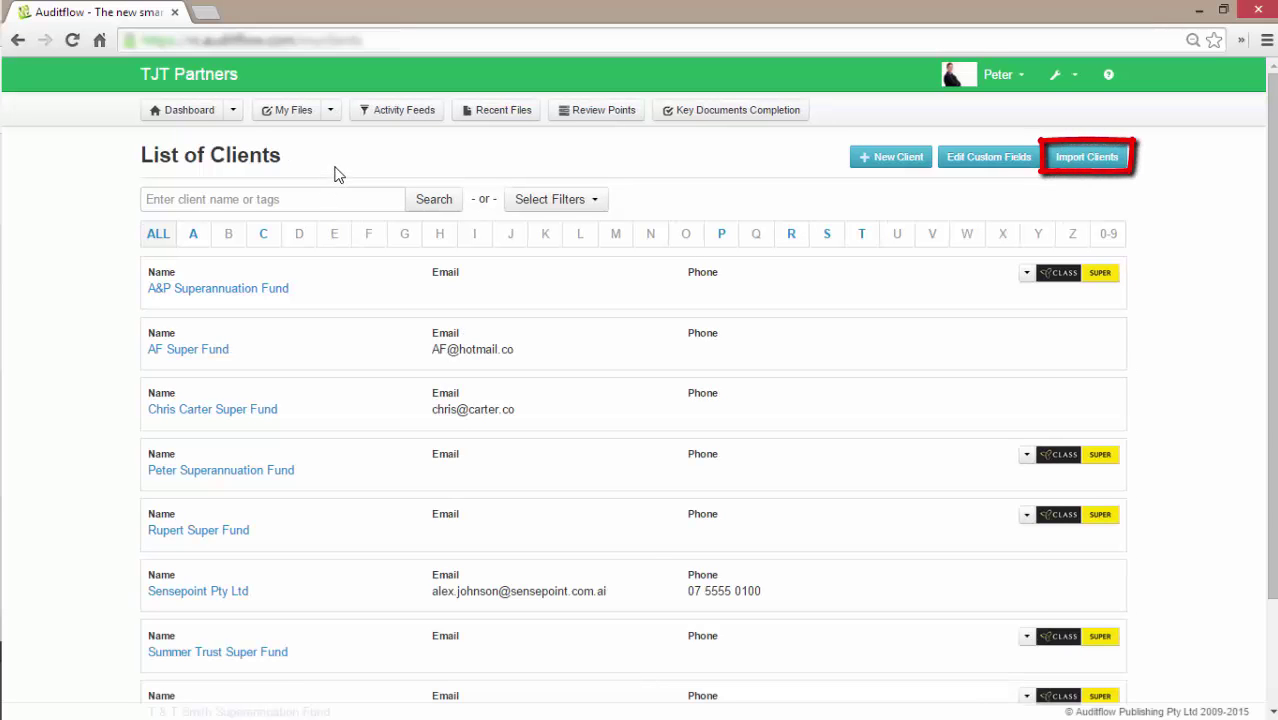
# Start Import Clients and connect to Class Super with the saved username and password
pyautogui.click(1062, 166)
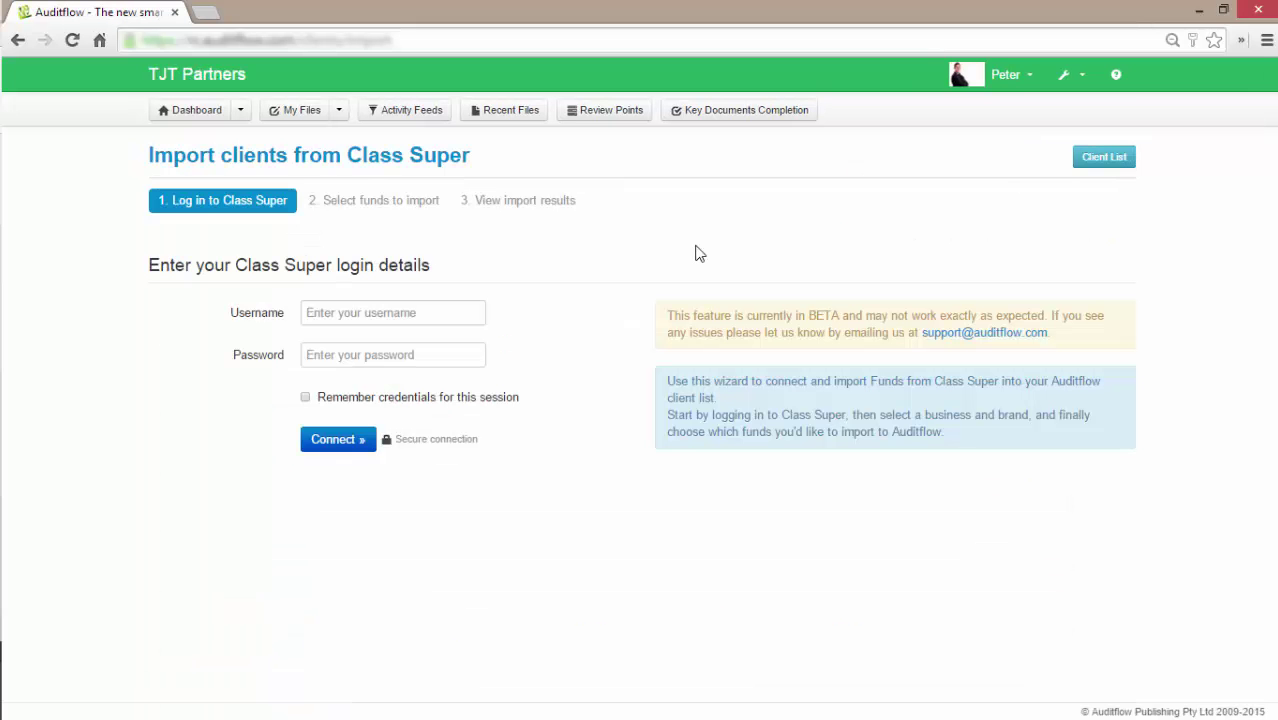
pyautogui.click(424, 310)
pyautogui.write('gr')
pyautogui.press('Return')
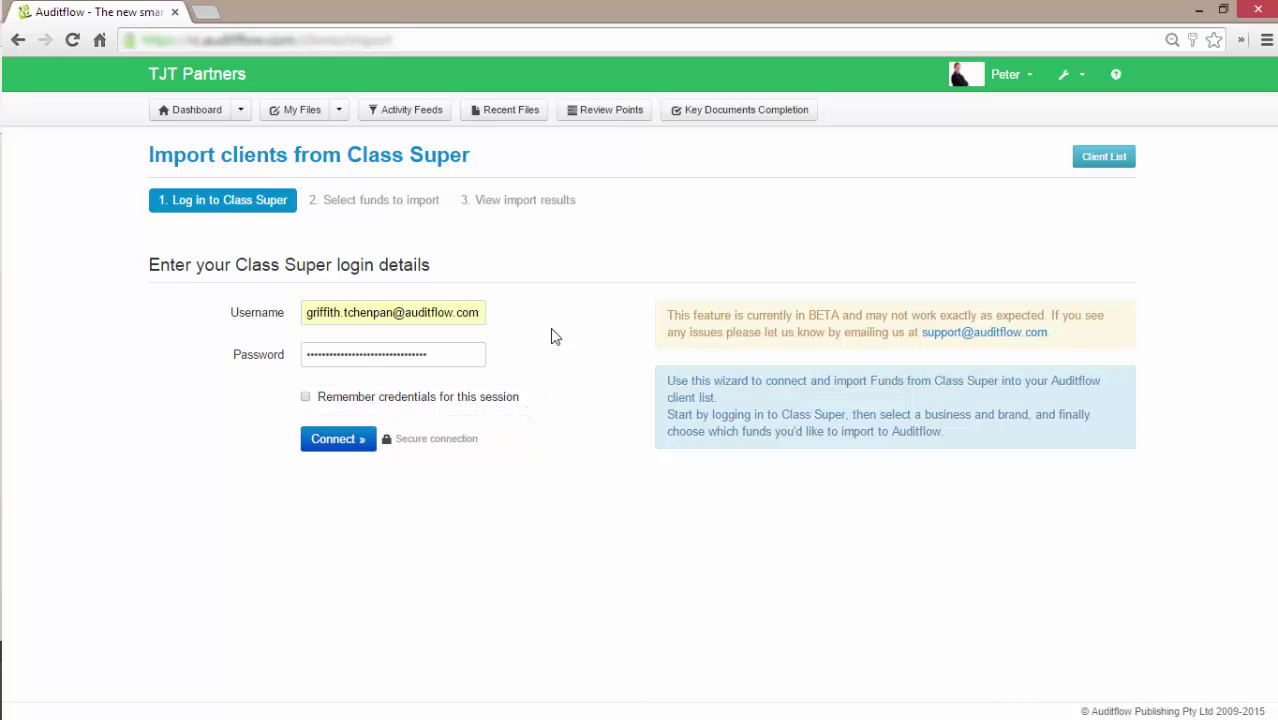
pyautogui.click(356, 446)
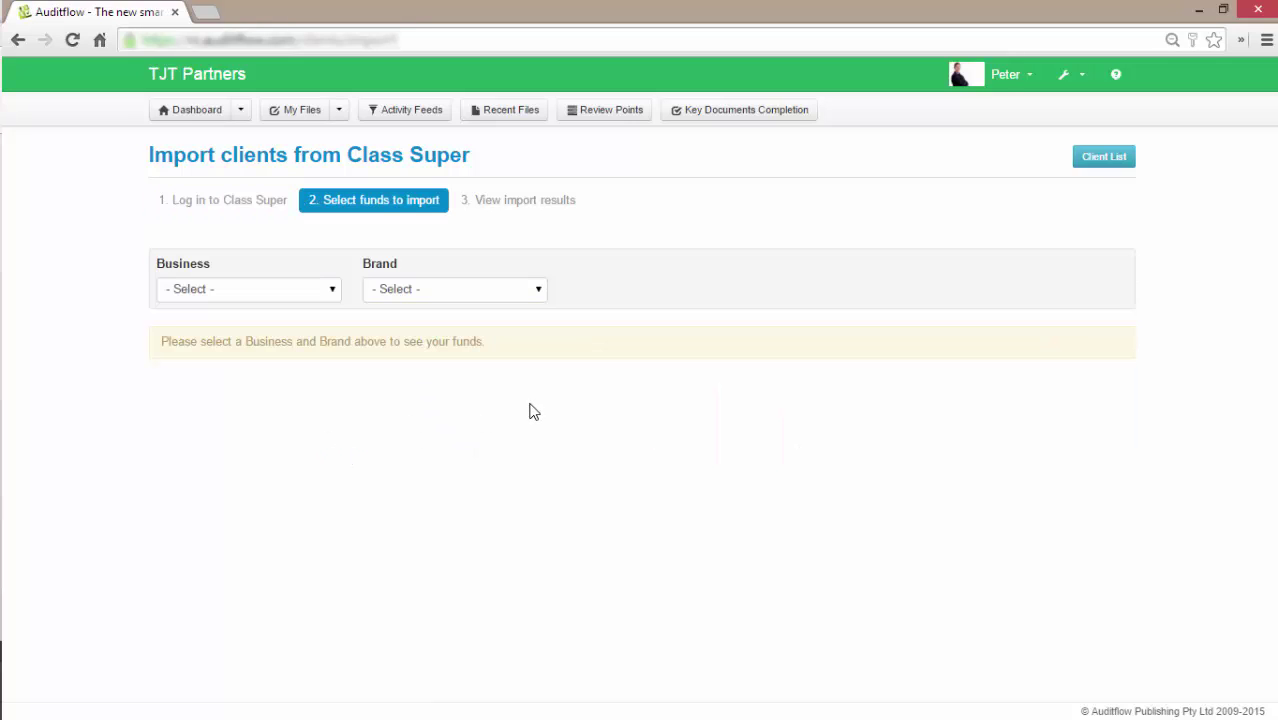
# Select the Audit Flow business, re-tick all six funds, and import all 6 funds
pyautogui.click(316, 291)
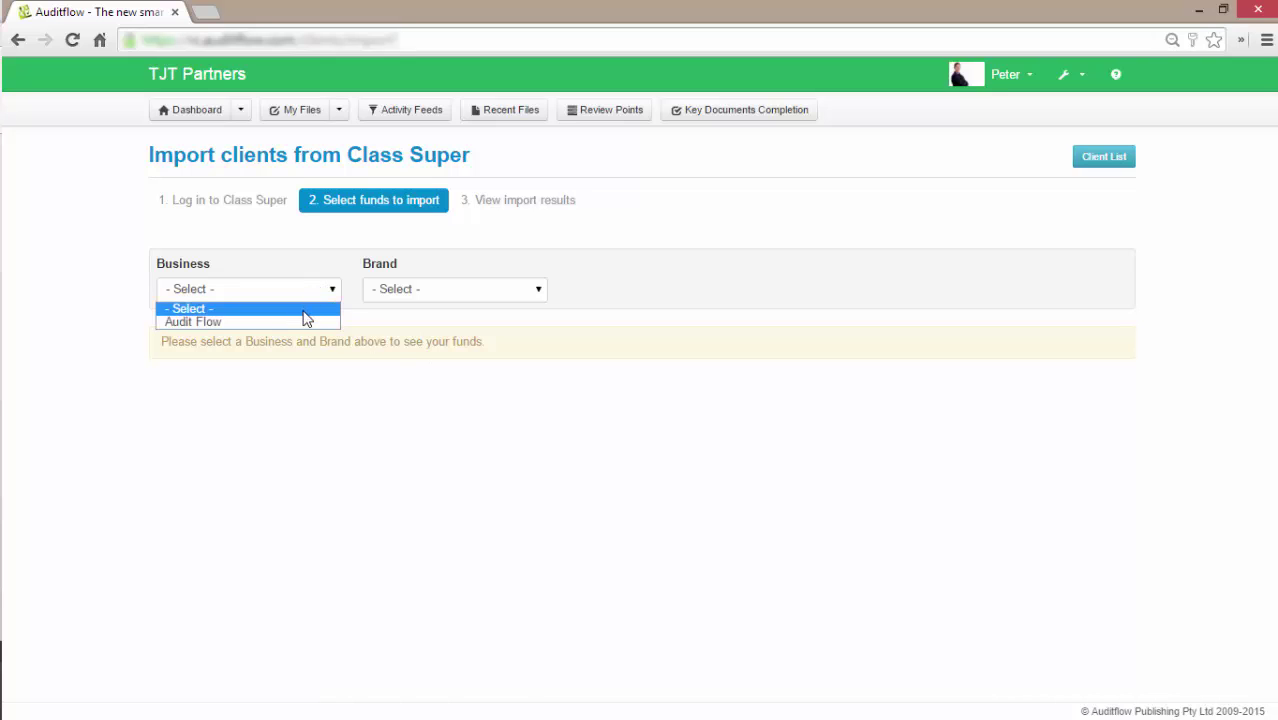
pyautogui.click(302, 319)
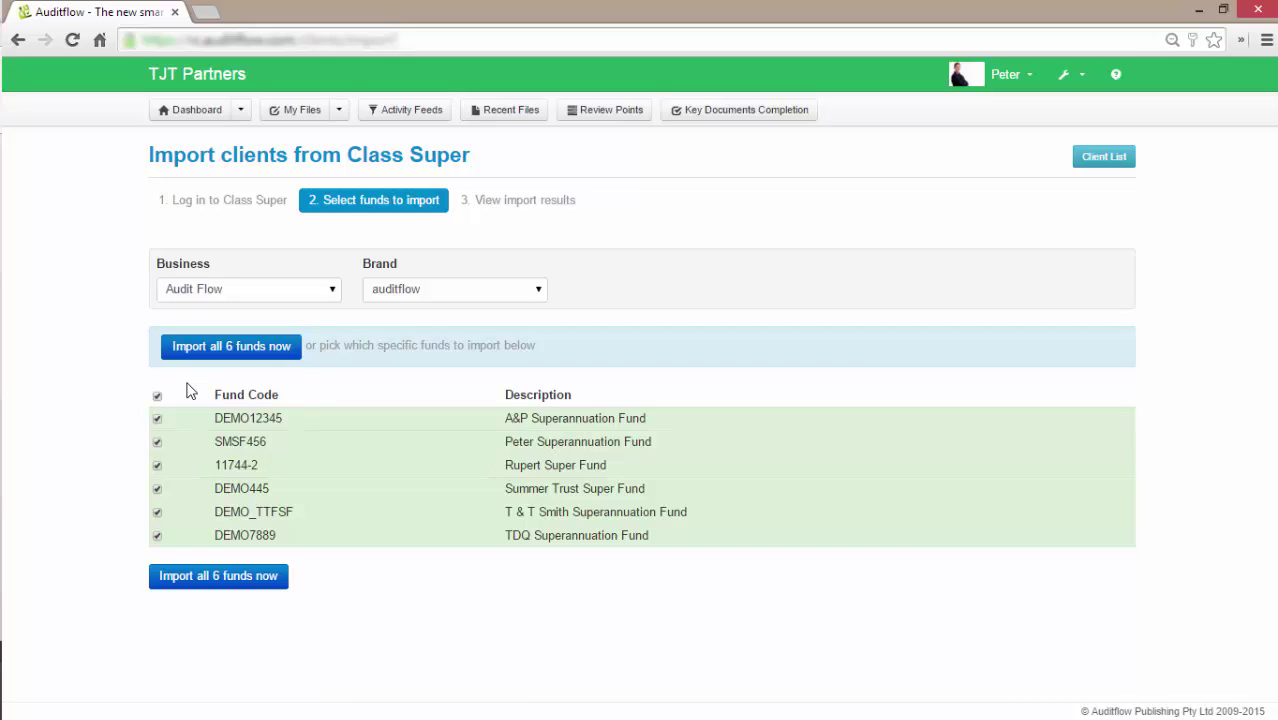
pyautogui.click(157, 397)
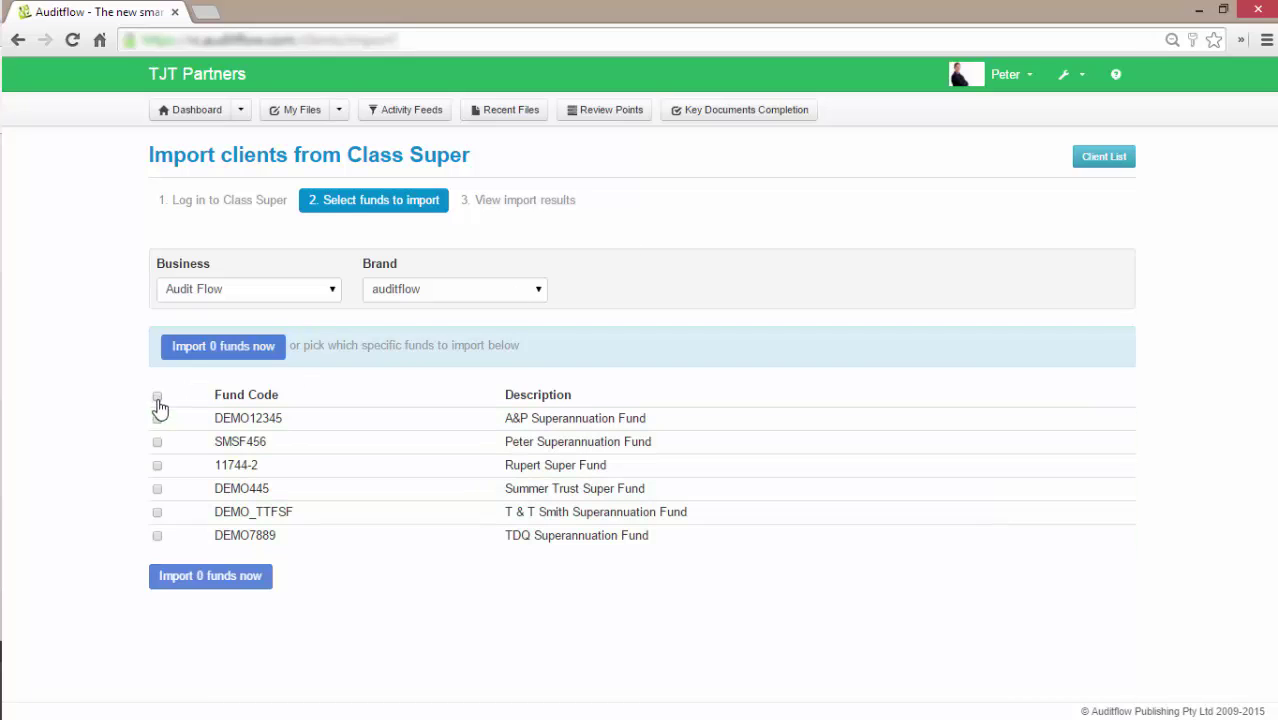
pyautogui.click(157, 442)
pyautogui.click(157, 465)
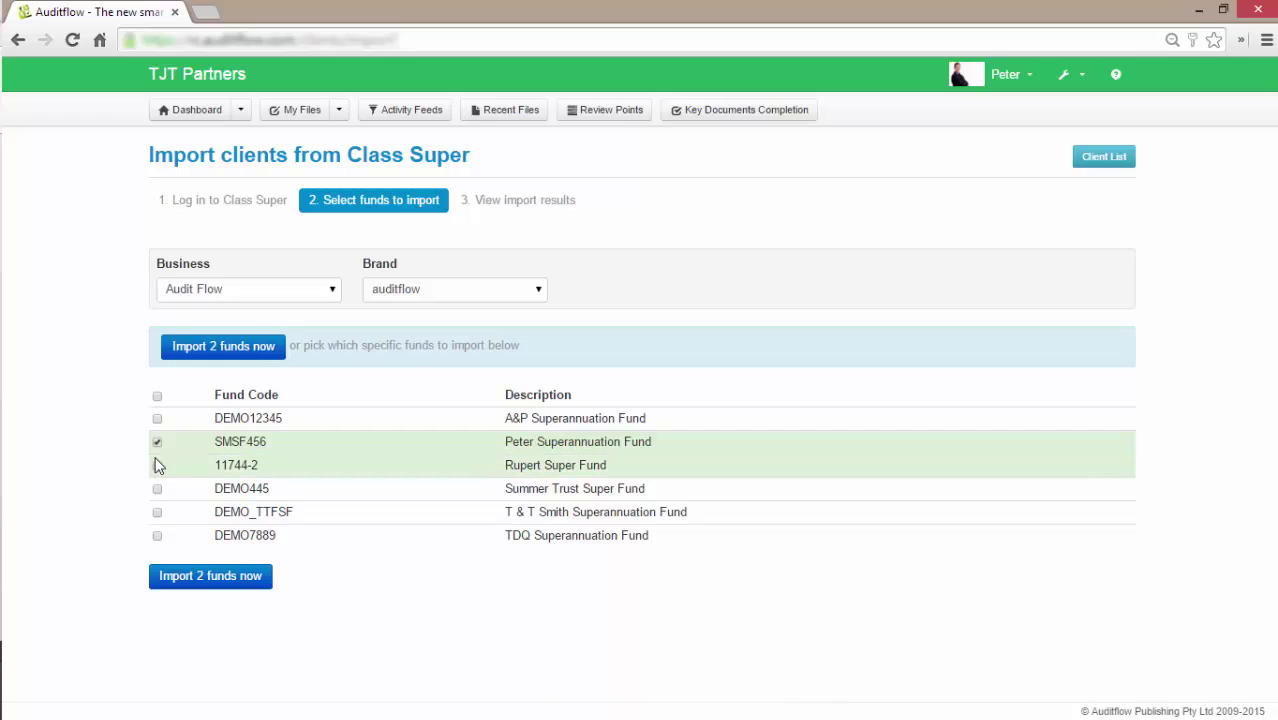
pyautogui.click(157, 396)
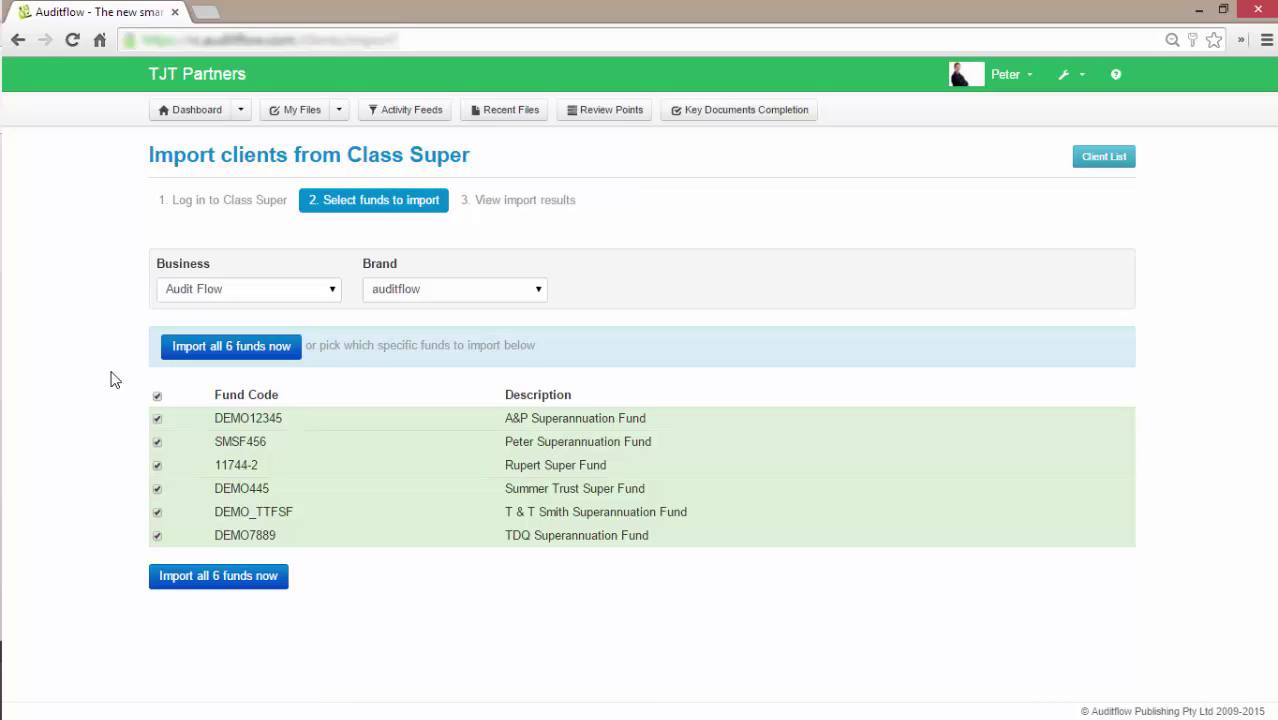
pyautogui.click(204, 362)
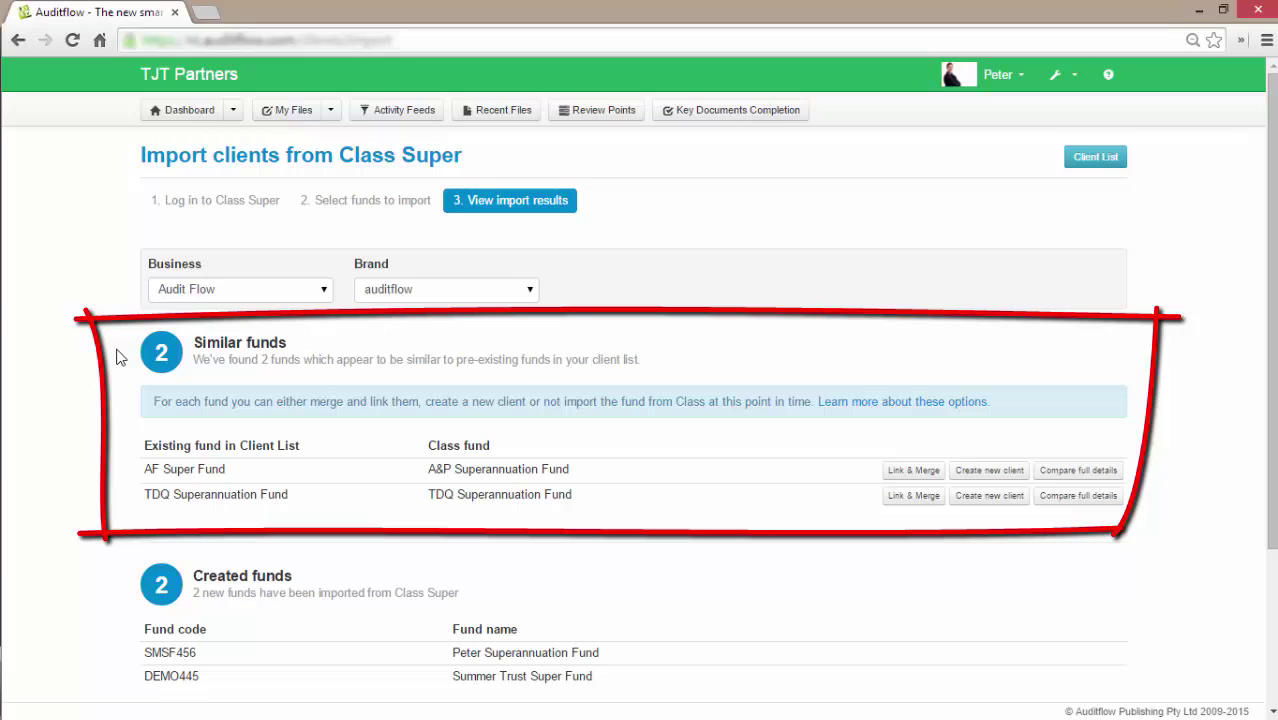
# Scroll through the Similar, Created and Existing funds sections of the import results
pyautogui.scroll(-2, 118, 357)
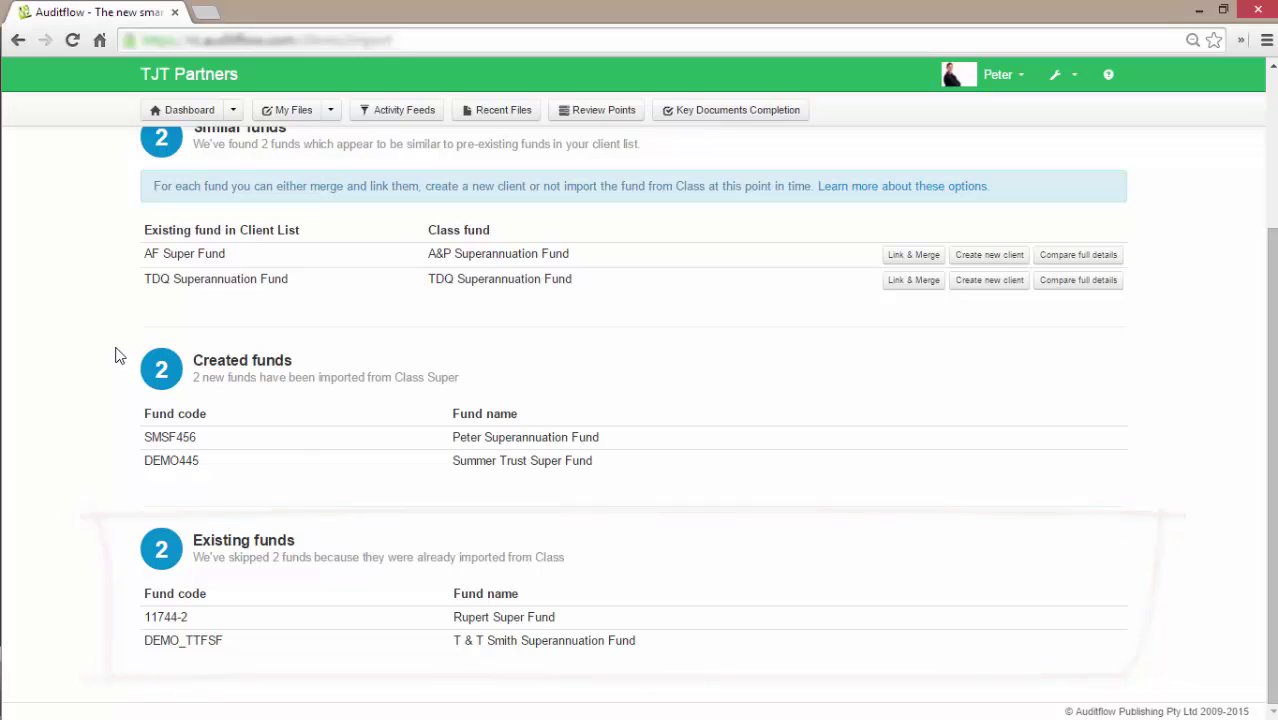
pyautogui.scroll(3, 116, 355)
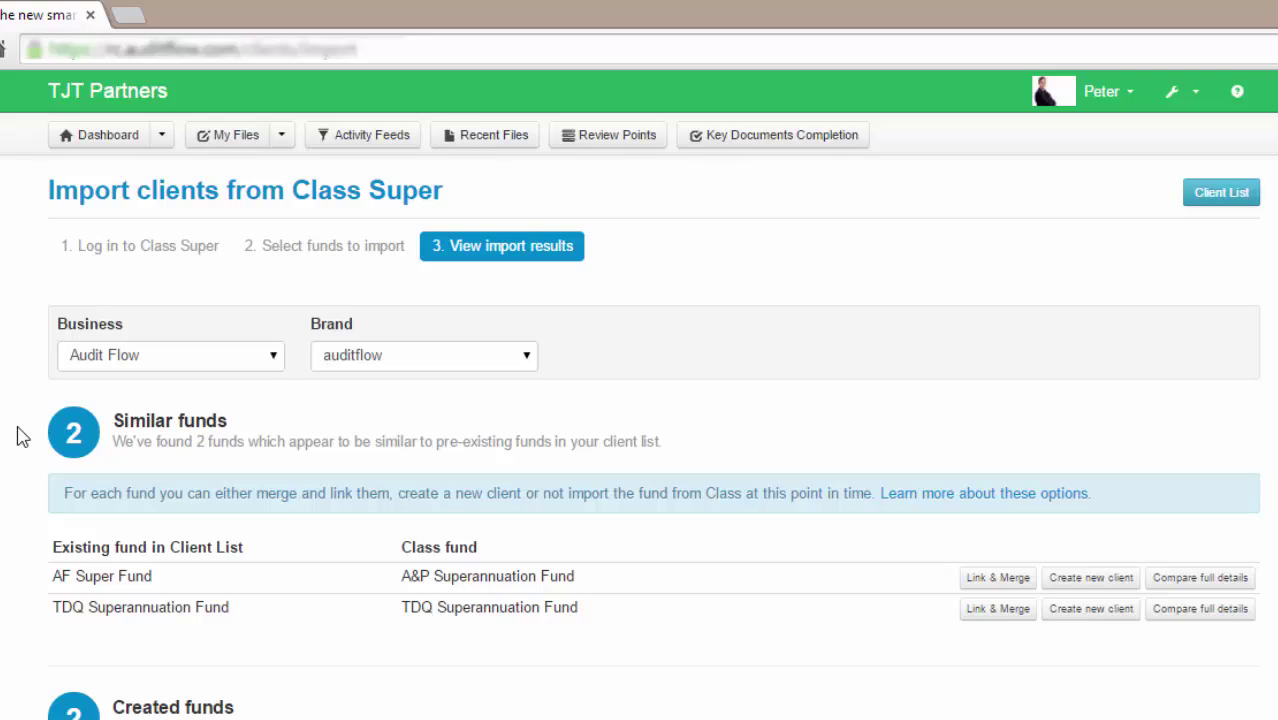
# Create A&P Superannuation Fund as a new client instead of matching it to AF Super Fund
pyautogui.click(1055, 577)
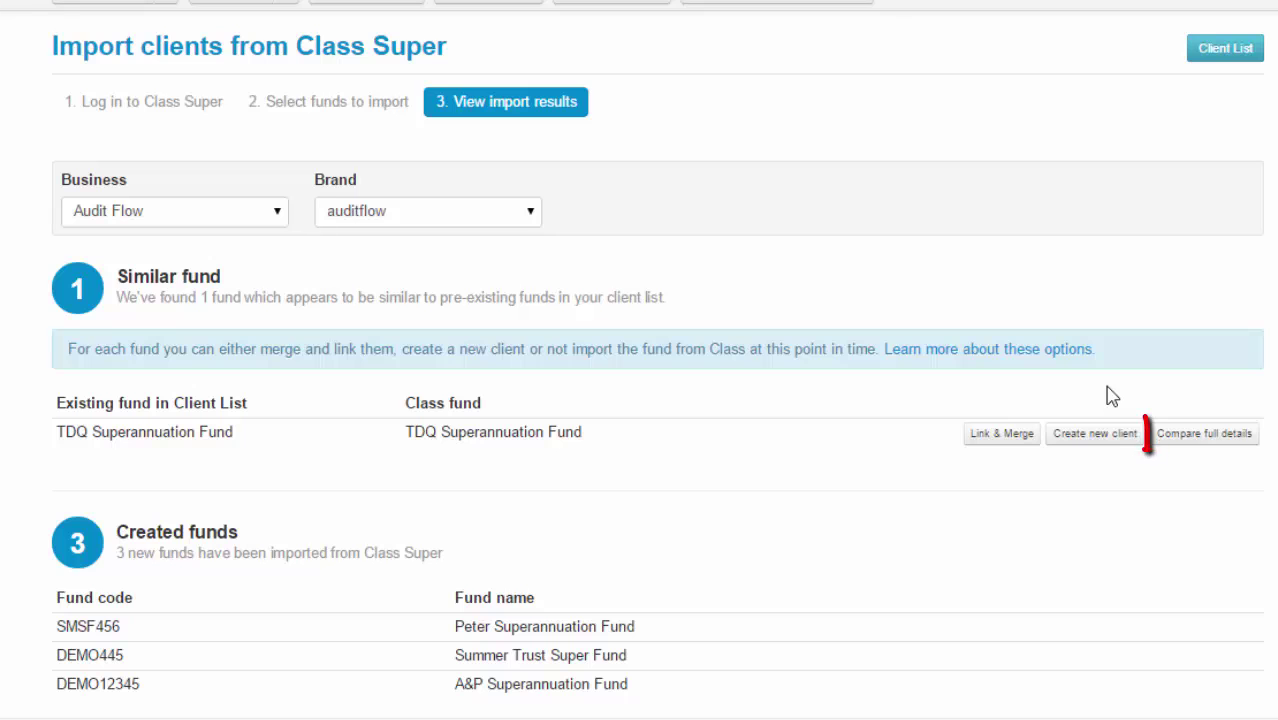
# Review TDQ Superannuation Fund's full details side by side, then Link & Merge the records
pyautogui.click(1178, 436)
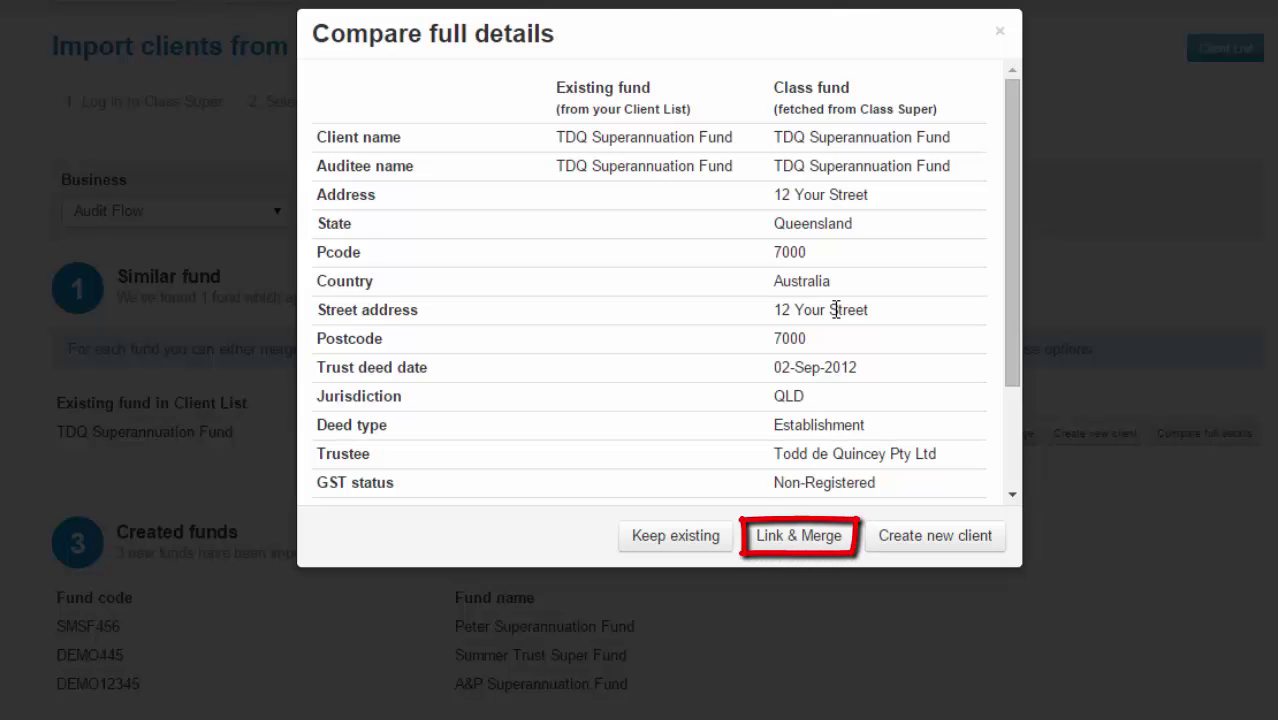
pyautogui.click(785, 546)
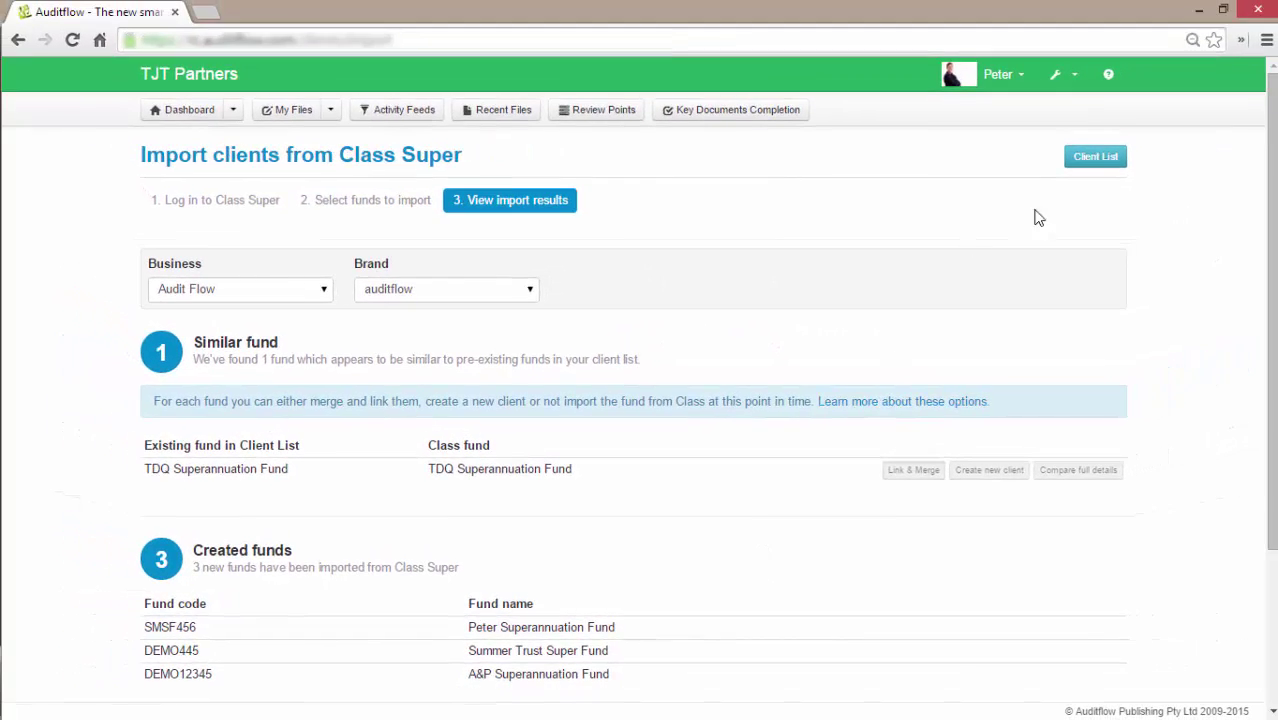
# Filter the client list to 'Linked with Class Super' and scroll through the six results
pyautogui.click(1097, 165)
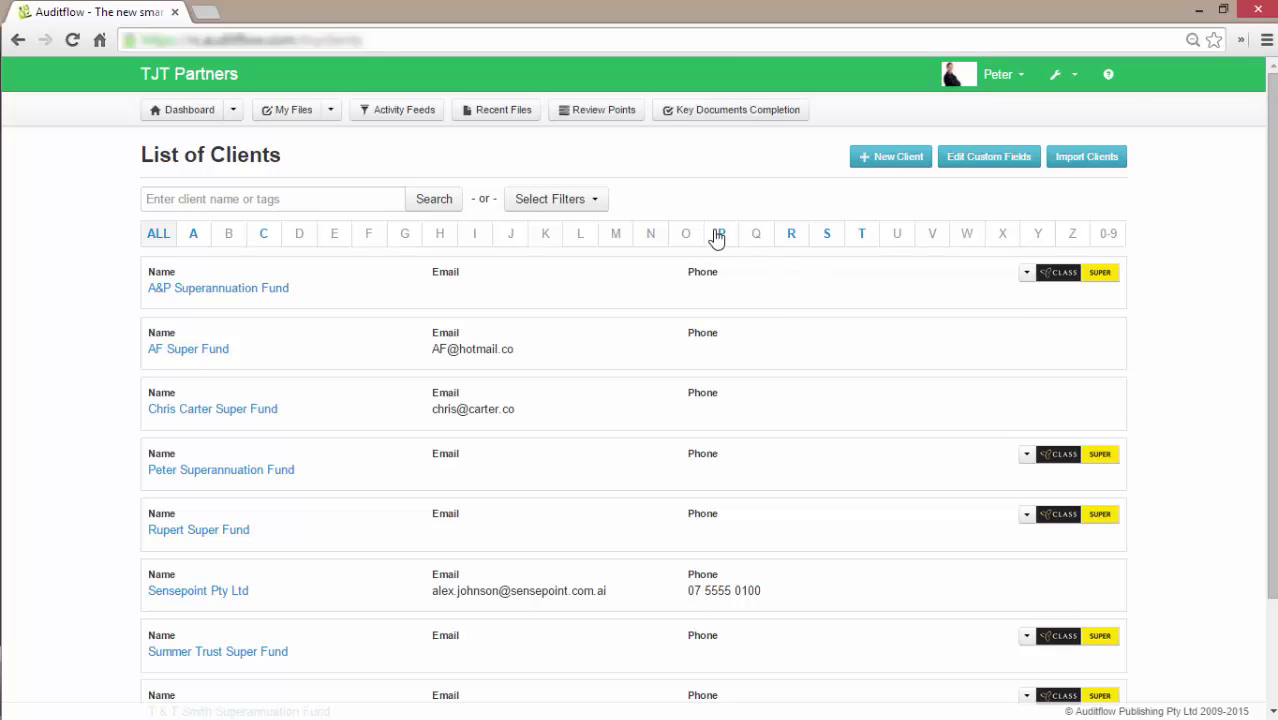
pyautogui.click(609, 205)
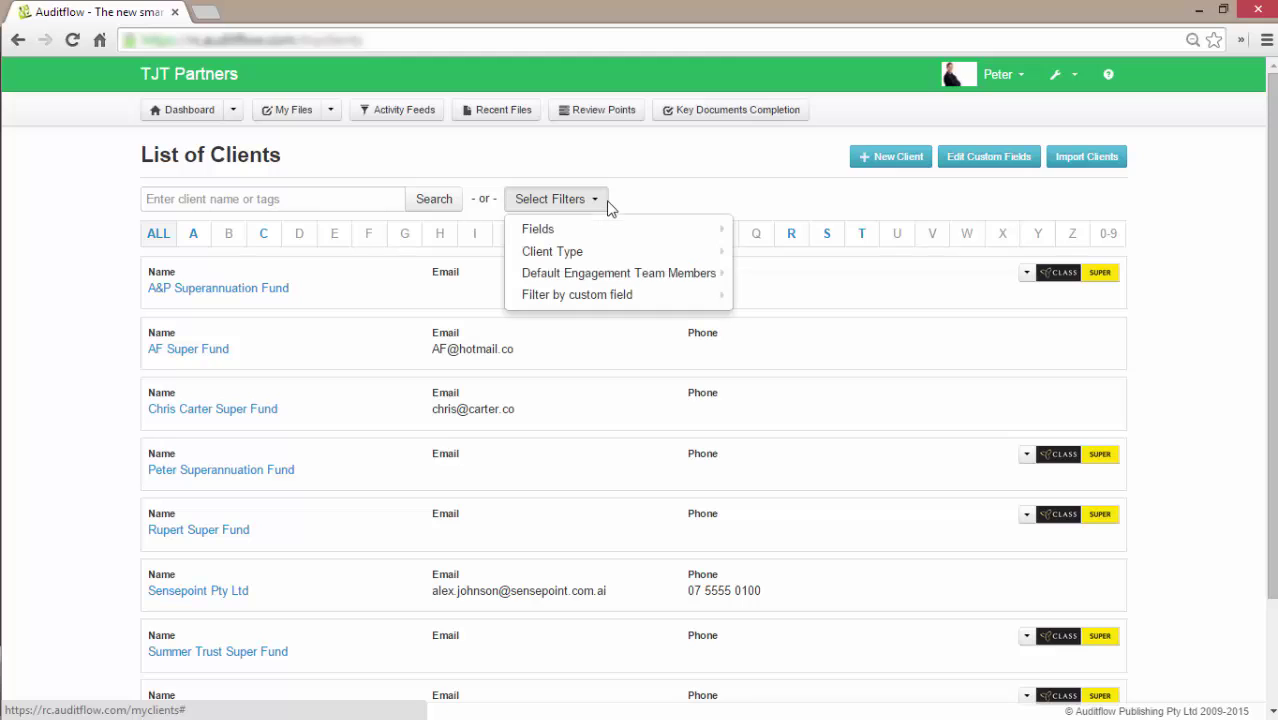
pyautogui.moveTo(606, 258)
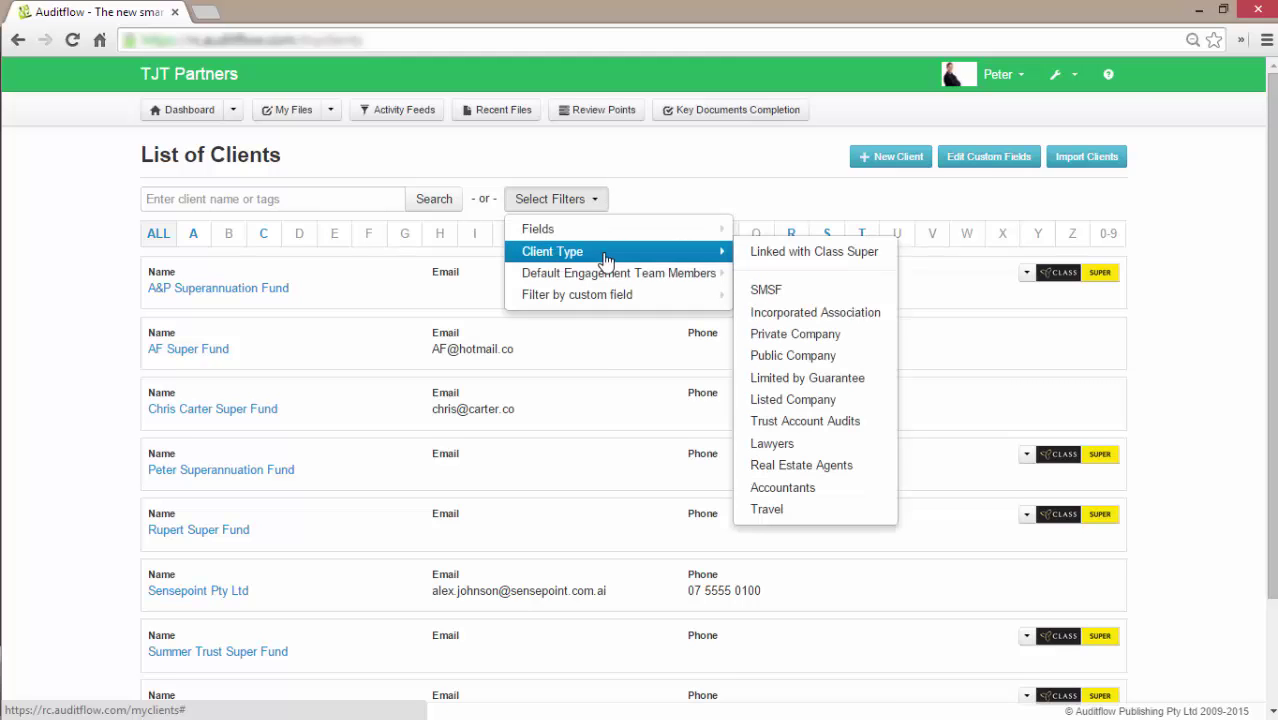
pyautogui.click(785, 255)
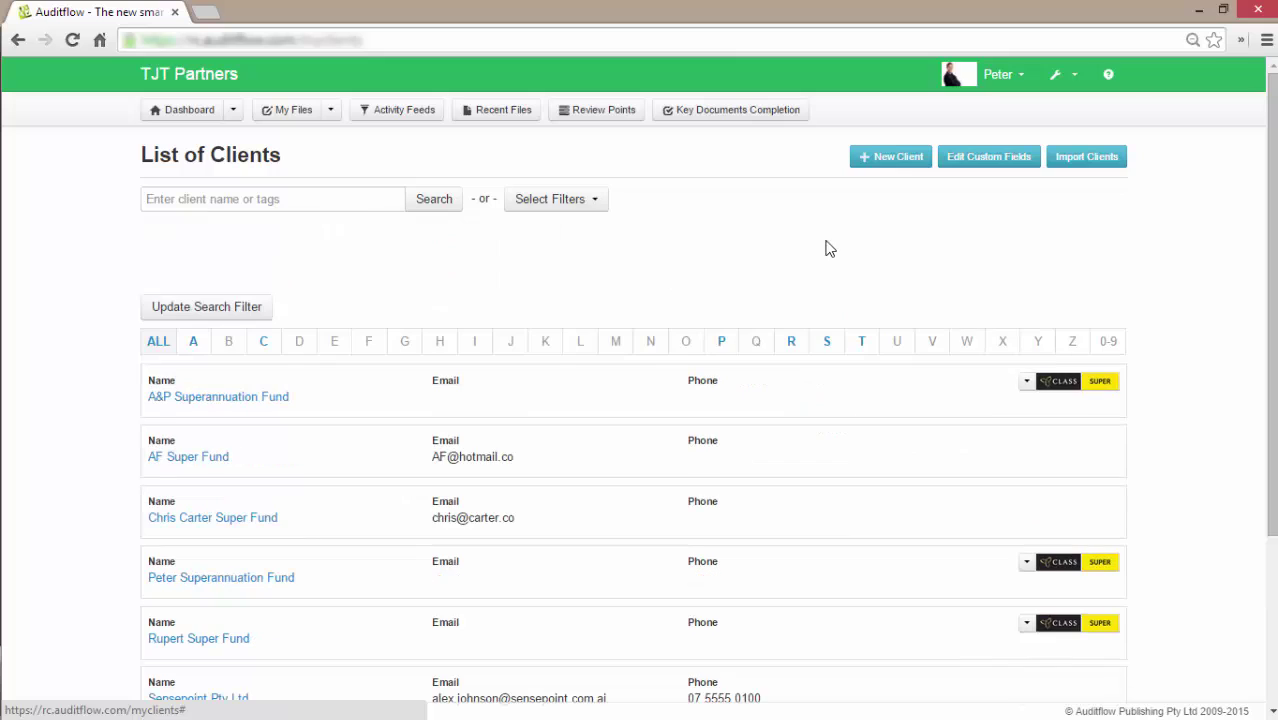
pyautogui.click(212, 313)
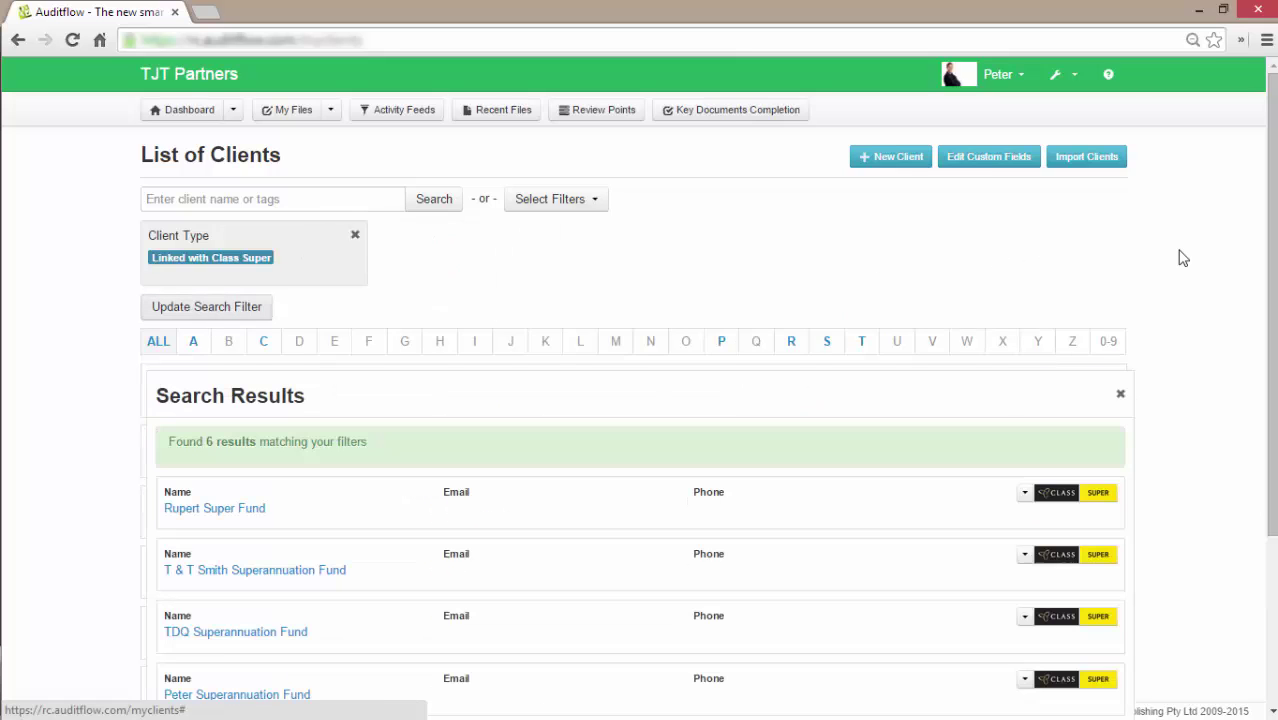
pyautogui.scroll(-2, 1183, 258)
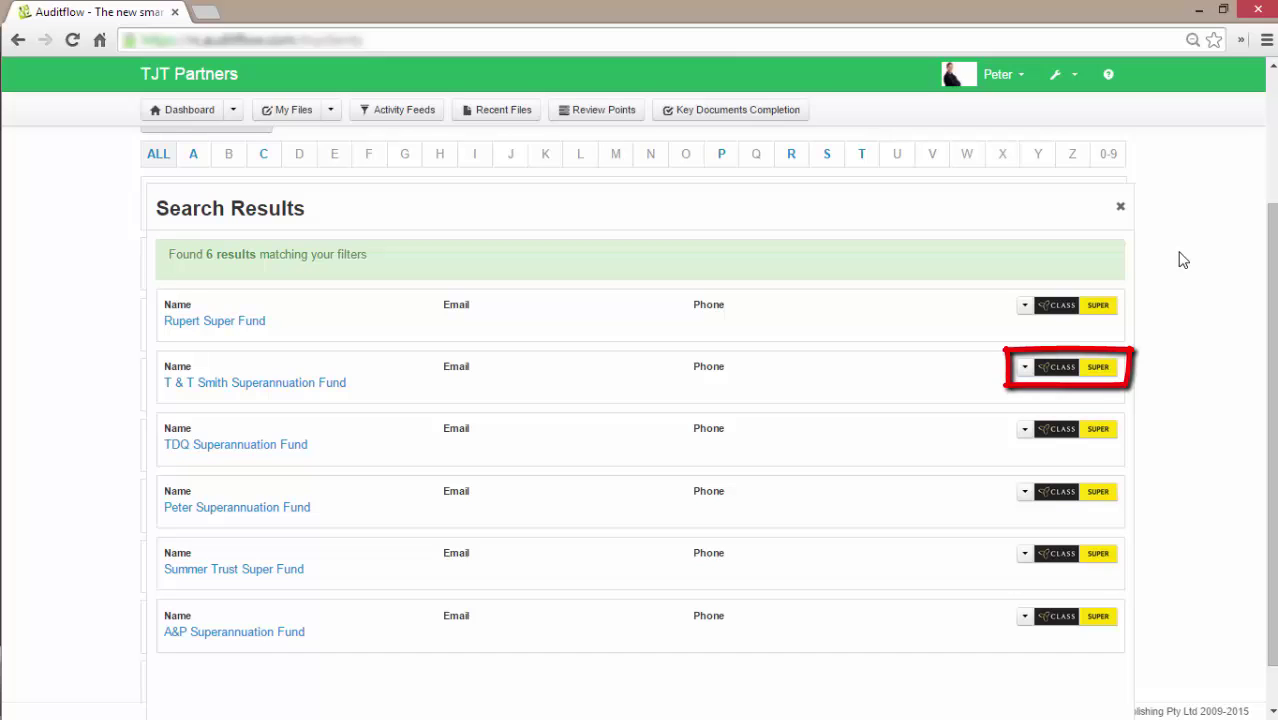
pyautogui.scroll(-1, 1178, 263)
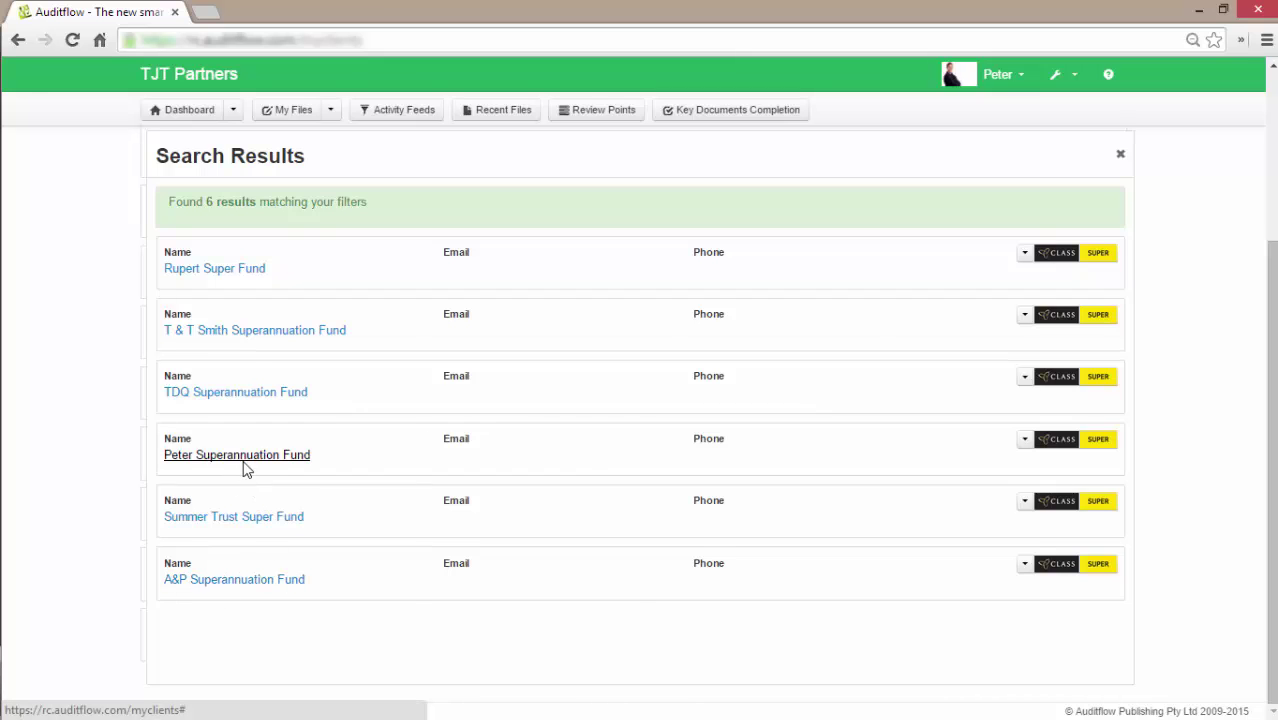
# Import Class Super details into Peter Superannuation Fund's record using the stored login
pyautogui.click(1113, 443)
pyautogui.scroll(-1, 1221, 437)
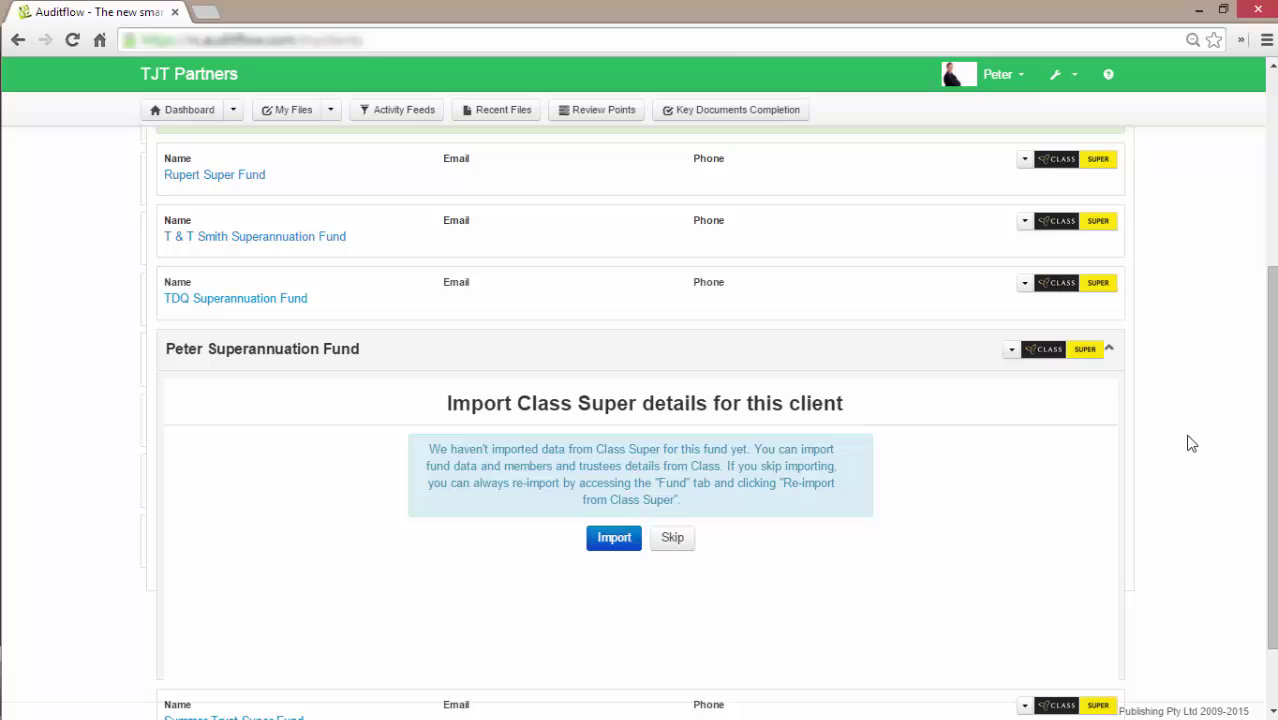
pyautogui.click(614, 539)
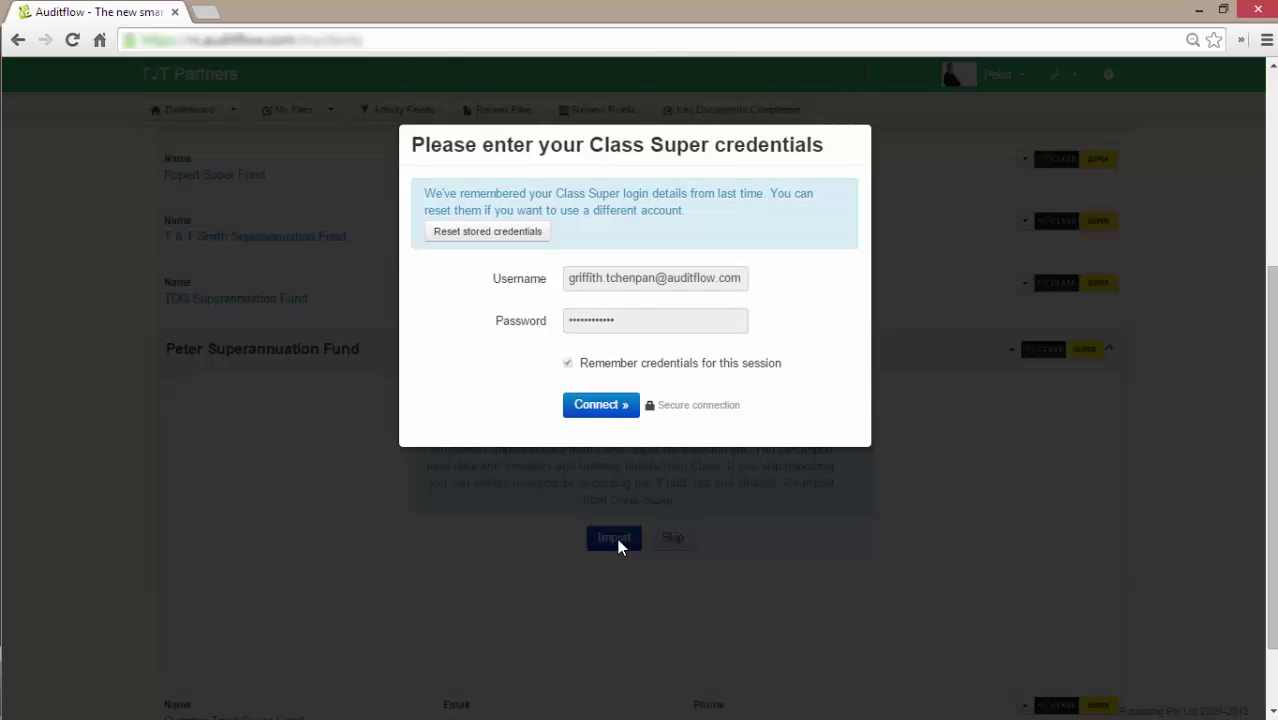
pyautogui.click(600, 407)
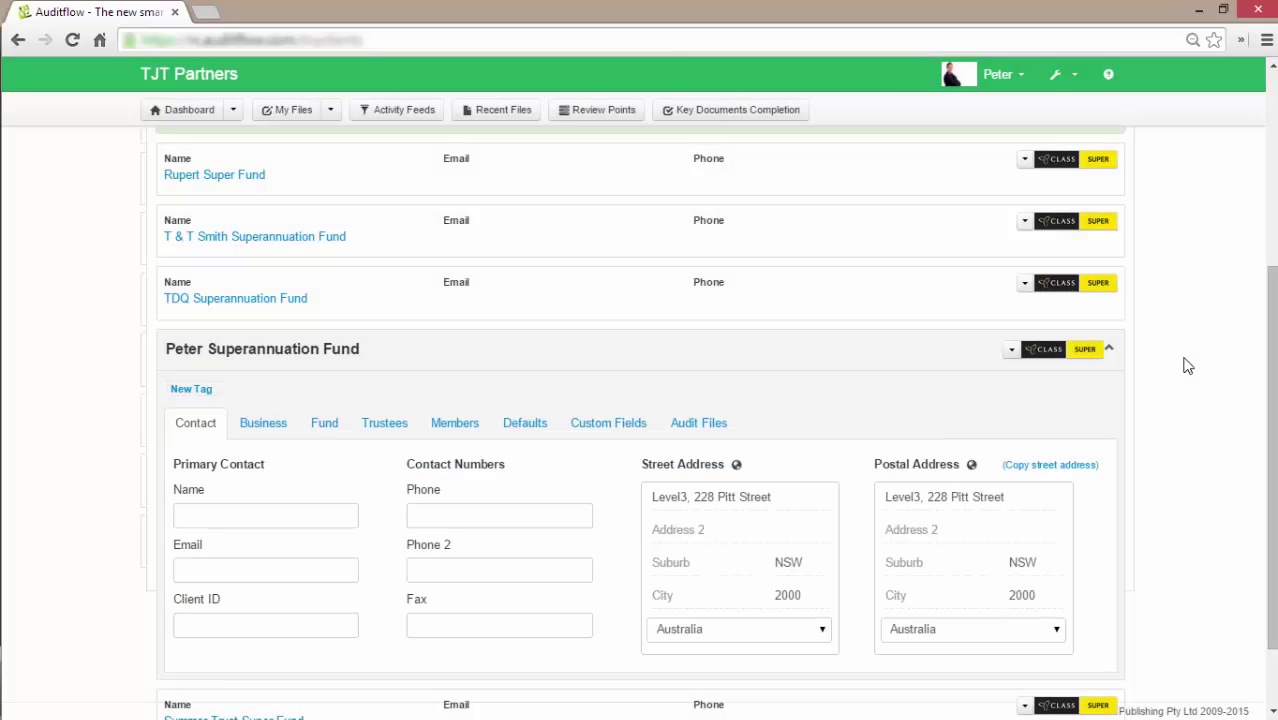
# View Peter Superannuation Fund's Fund, Trustees and Members tabs, ending back on Fund
pyautogui.scroll(-2, 390, 264)
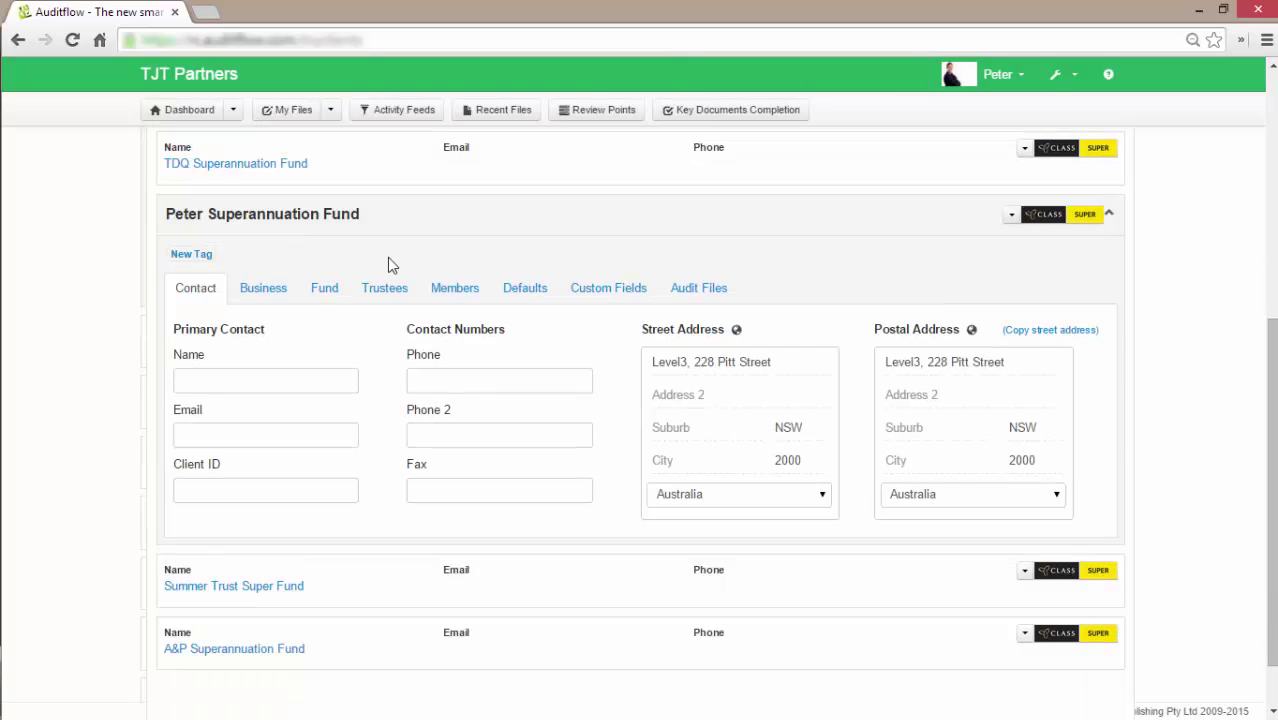
pyautogui.click(339, 292)
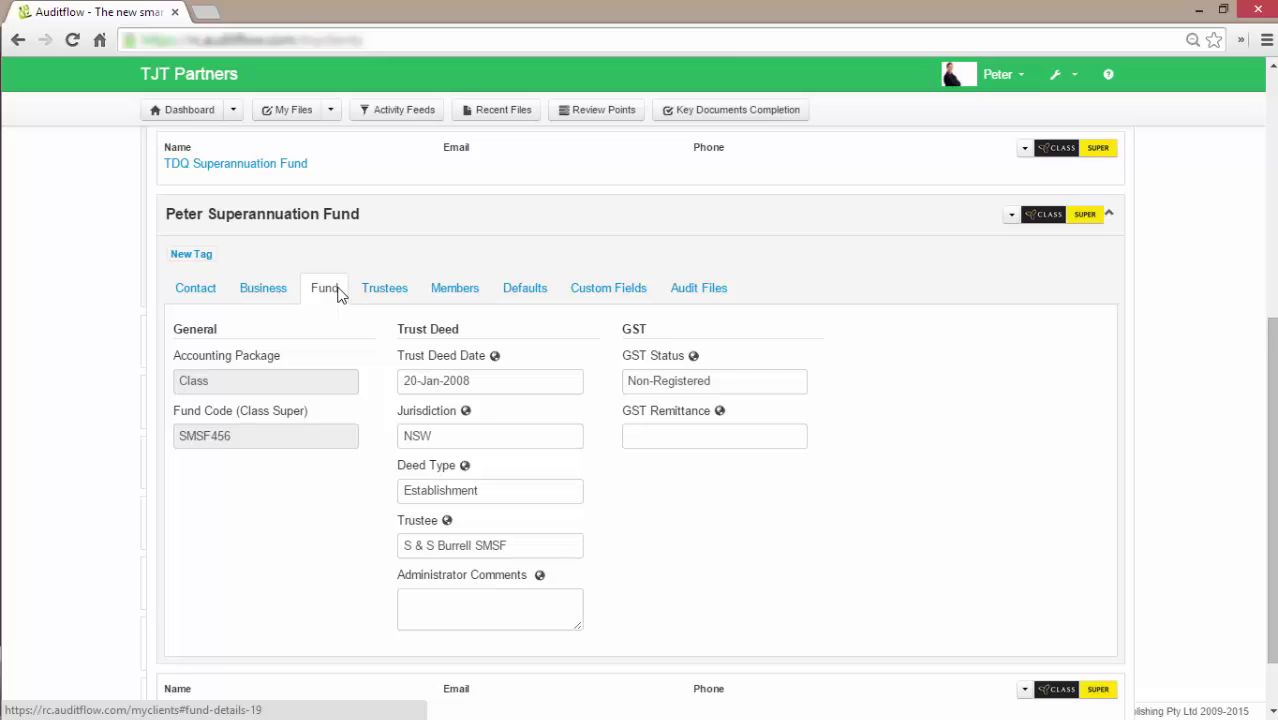
pyautogui.click(379, 294)
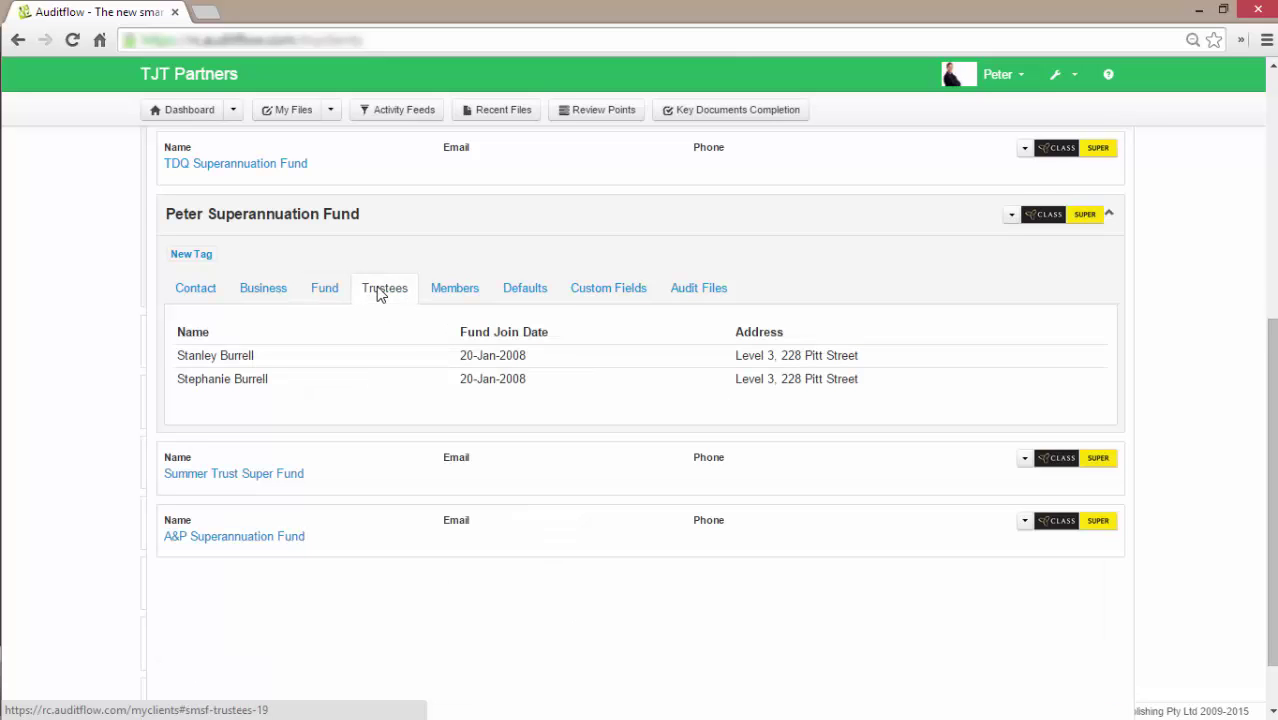
pyautogui.click(461, 292)
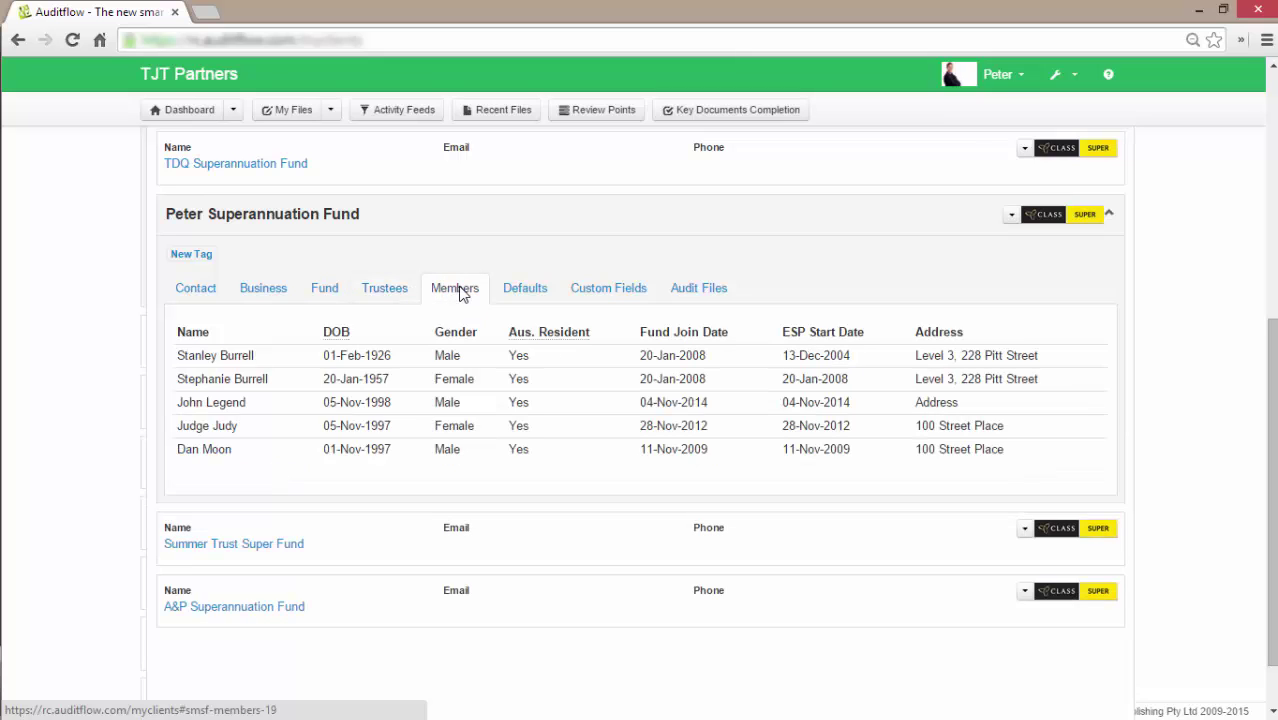
pyautogui.click(330, 290)
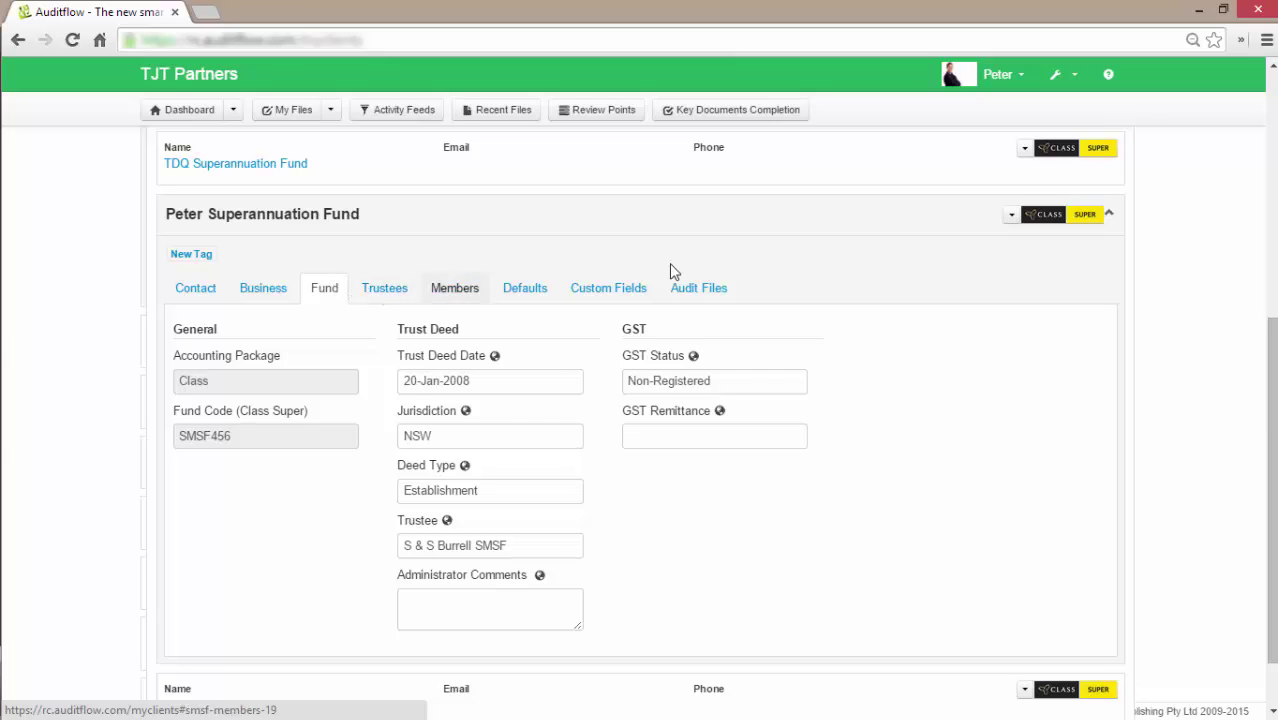
# Reimport Peter Superannuation Fund from Class and open its SMSF456 Class Super dashboard
pyautogui.click(1012, 216)
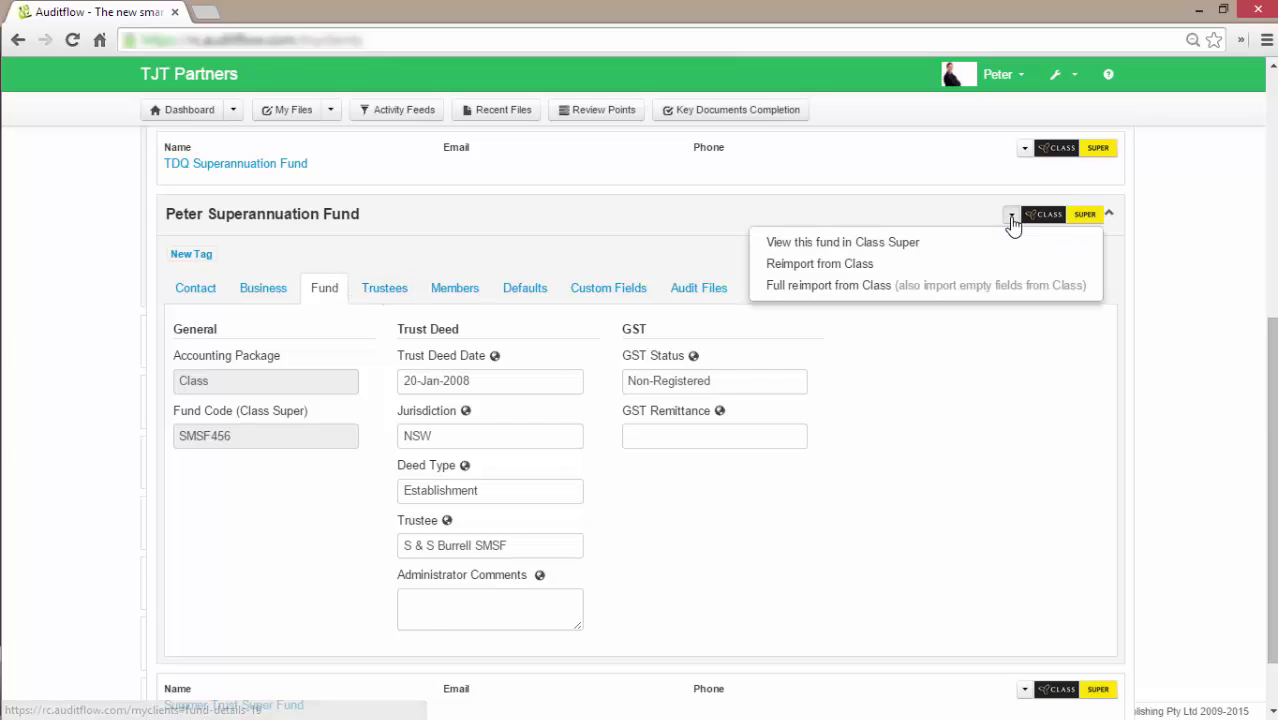
pyautogui.click(968, 265)
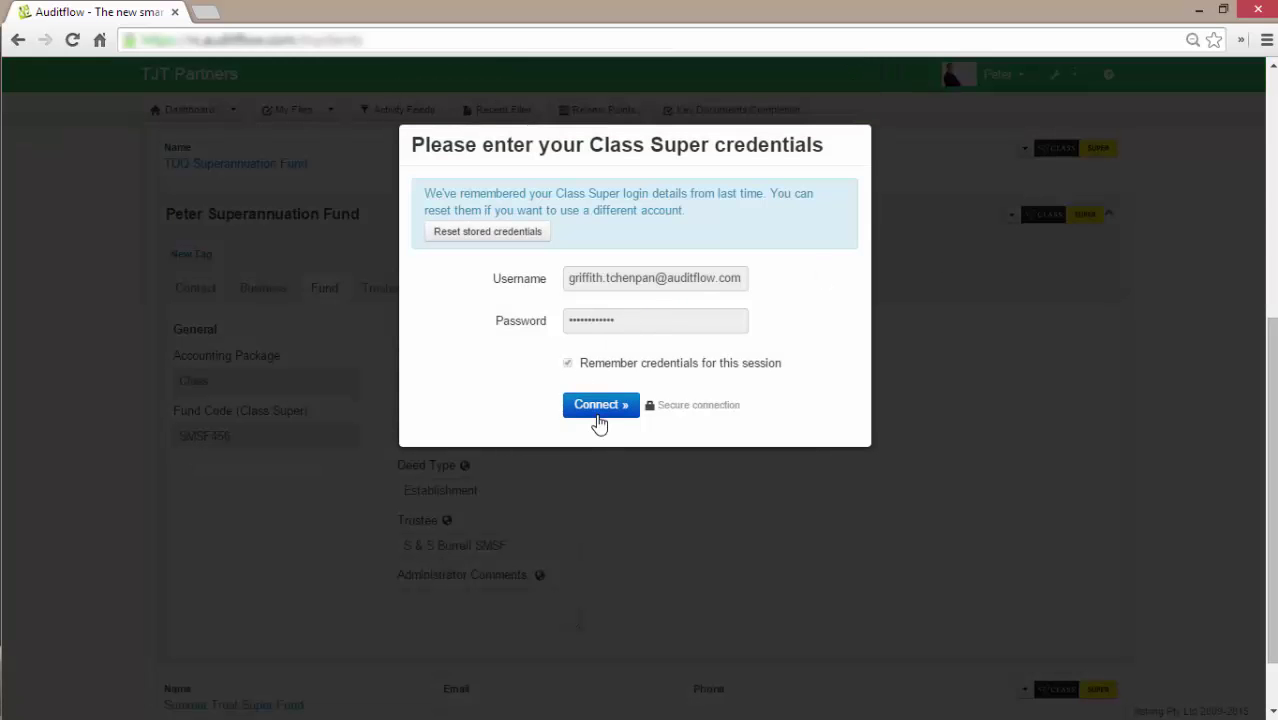
pyautogui.click(598, 416)
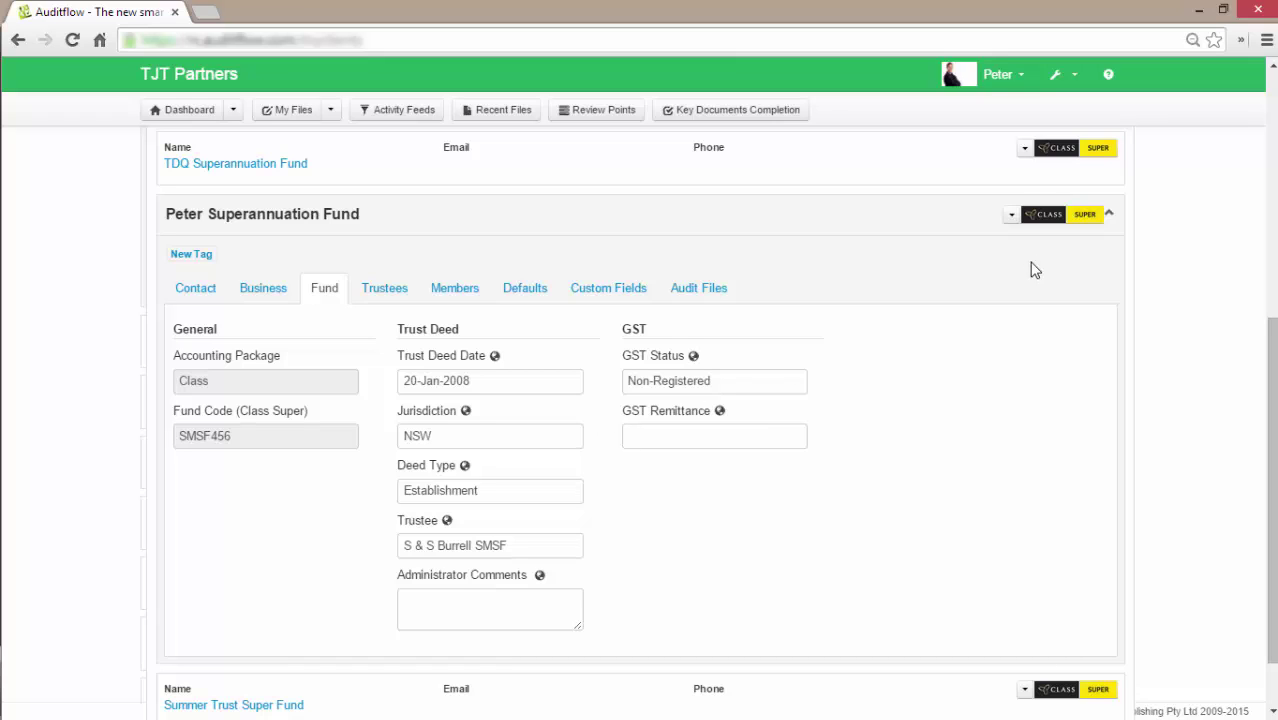
pyautogui.click(1011, 215)
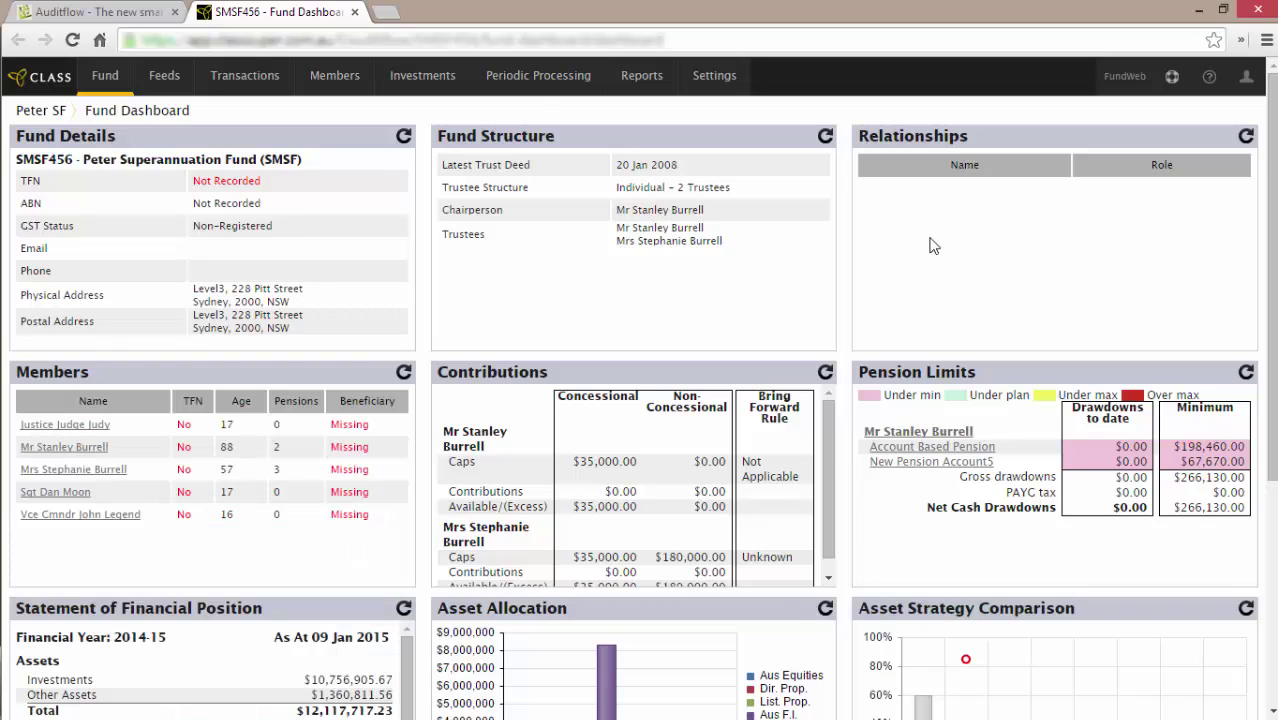
# Close the Class Super fund dashboard and collapse the expanded fund's details in the client list
pyautogui.click(355, 12)
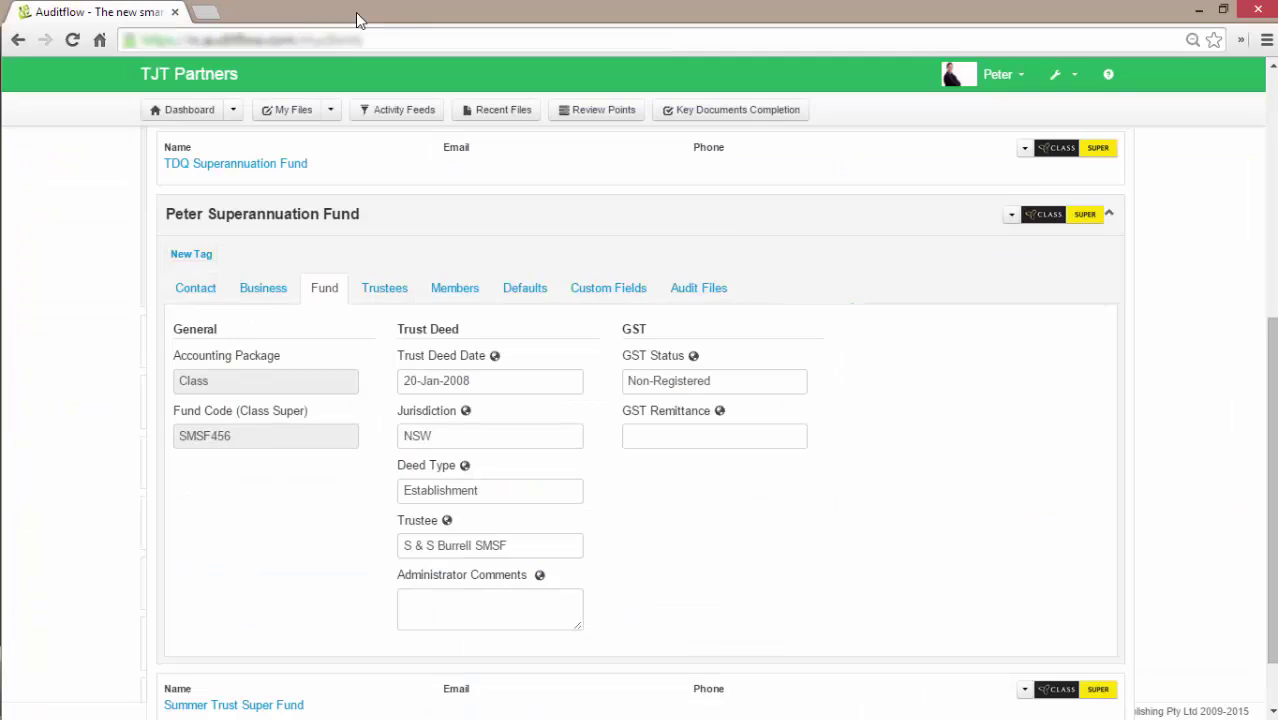
pyautogui.click(1109, 219)
pyautogui.scroll(5, 1173, 223)
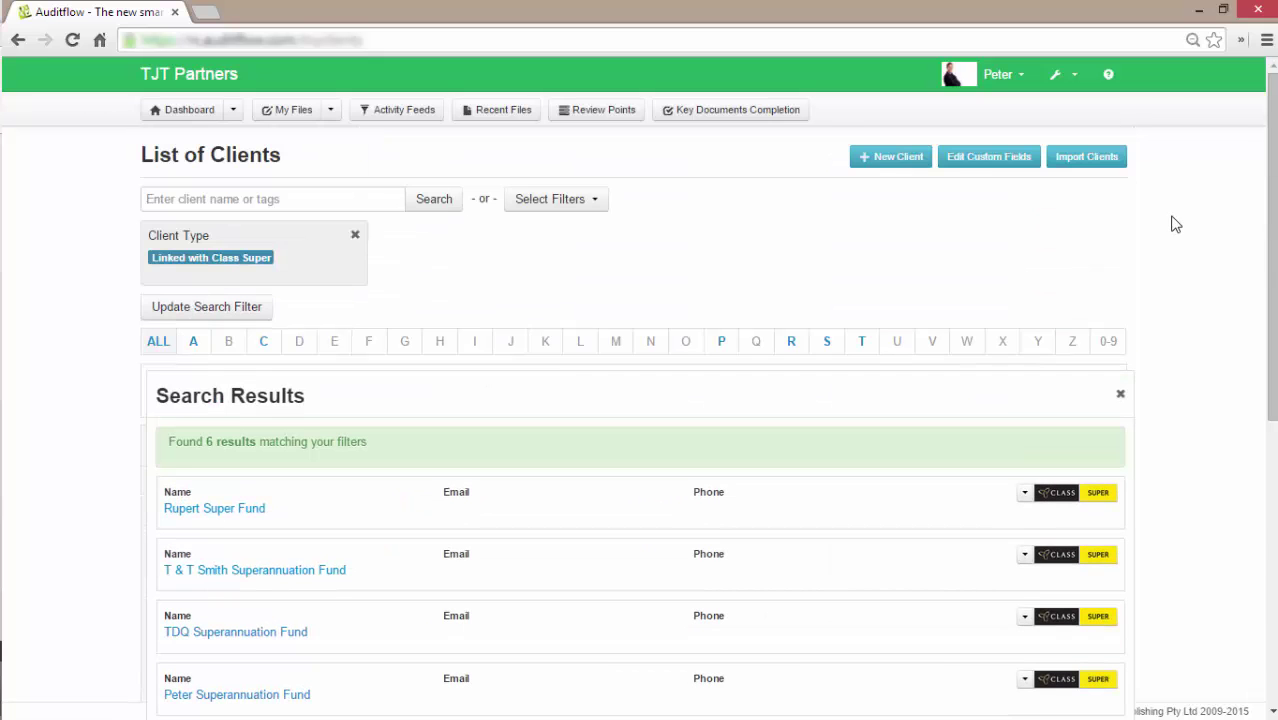
# Import all six funds from the Audit Flow Class Super business using the stored login
pyautogui.click(1086, 160)
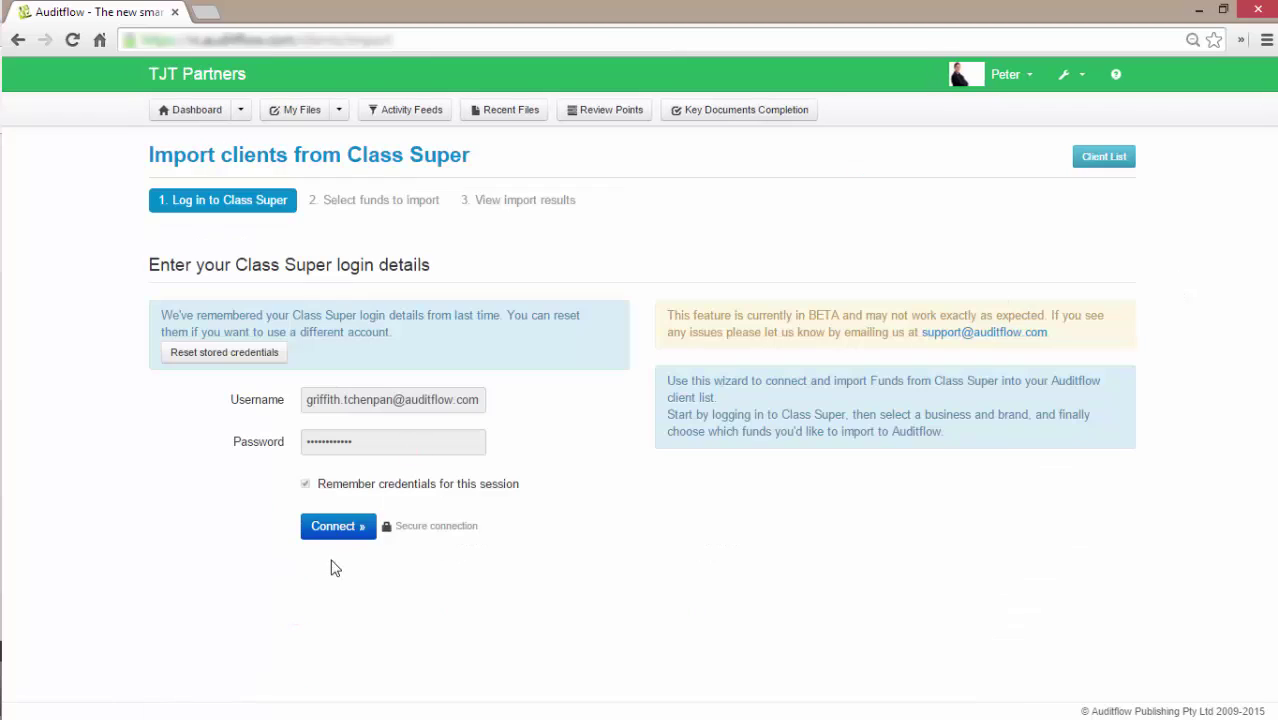
pyautogui.click(340, 528)
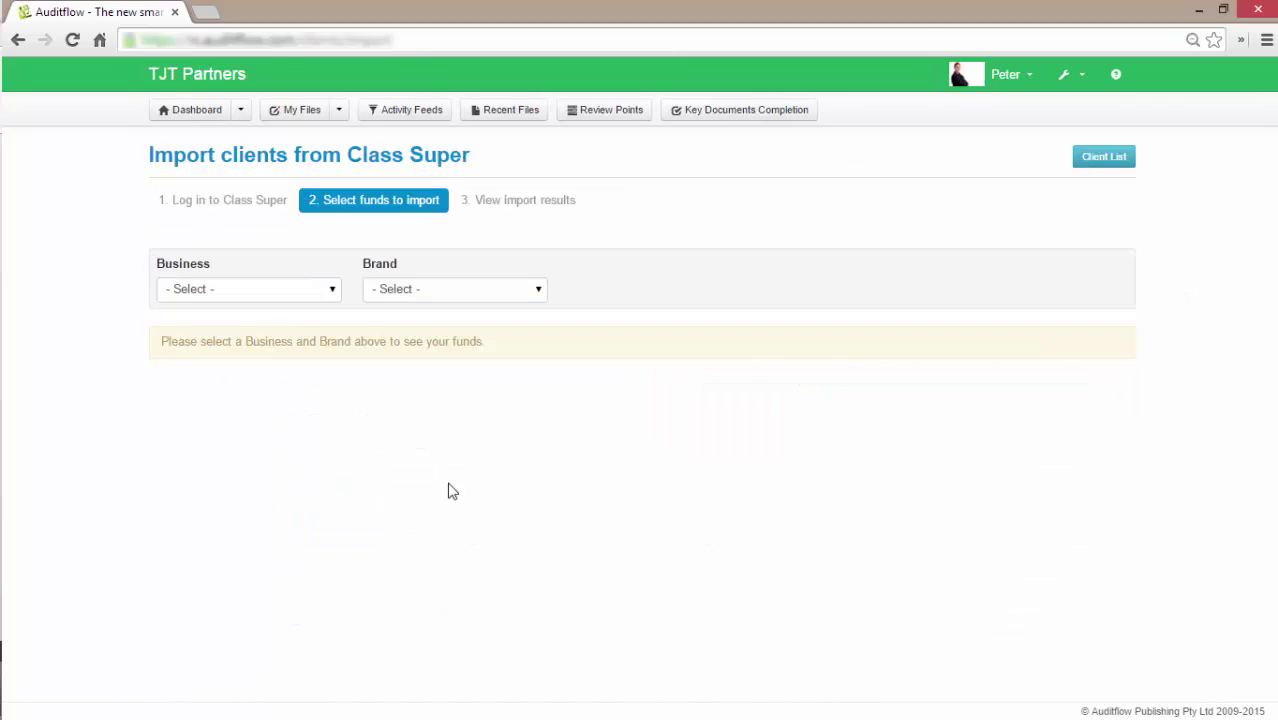
pyautogui.click(288, 296)
pyautogui.click(273, 320)
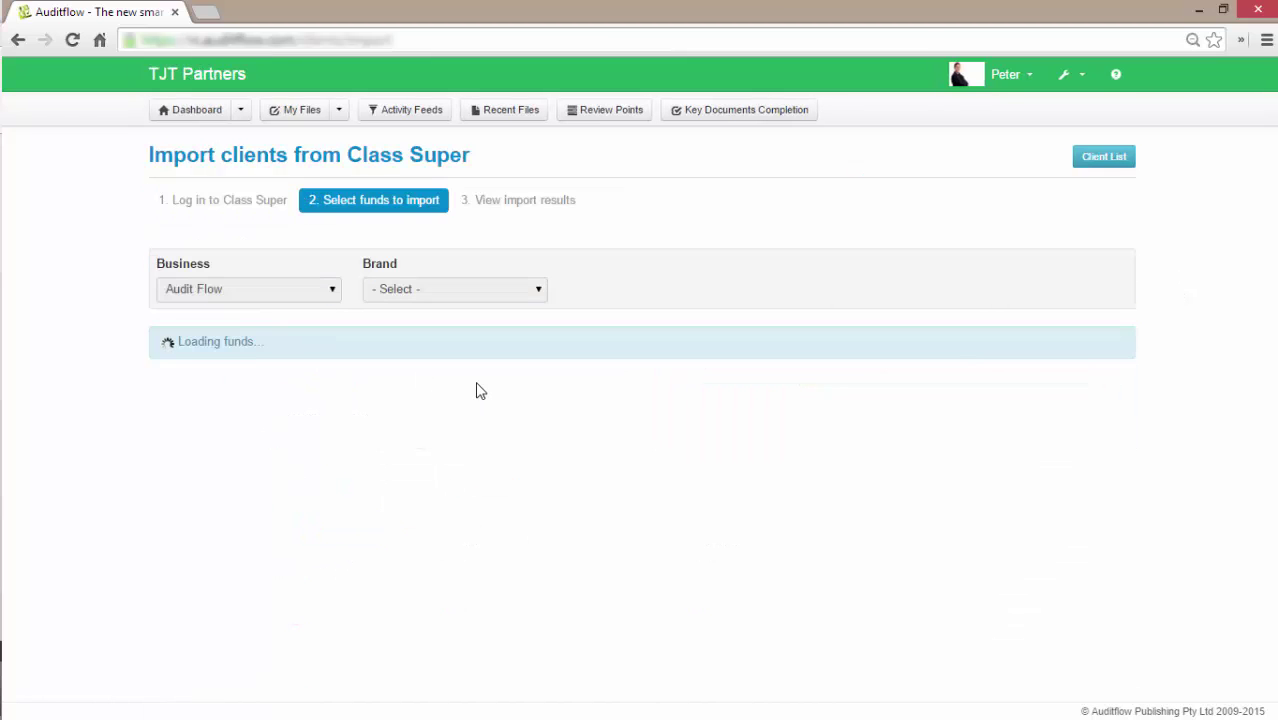
pyautogui.click(189, 584)
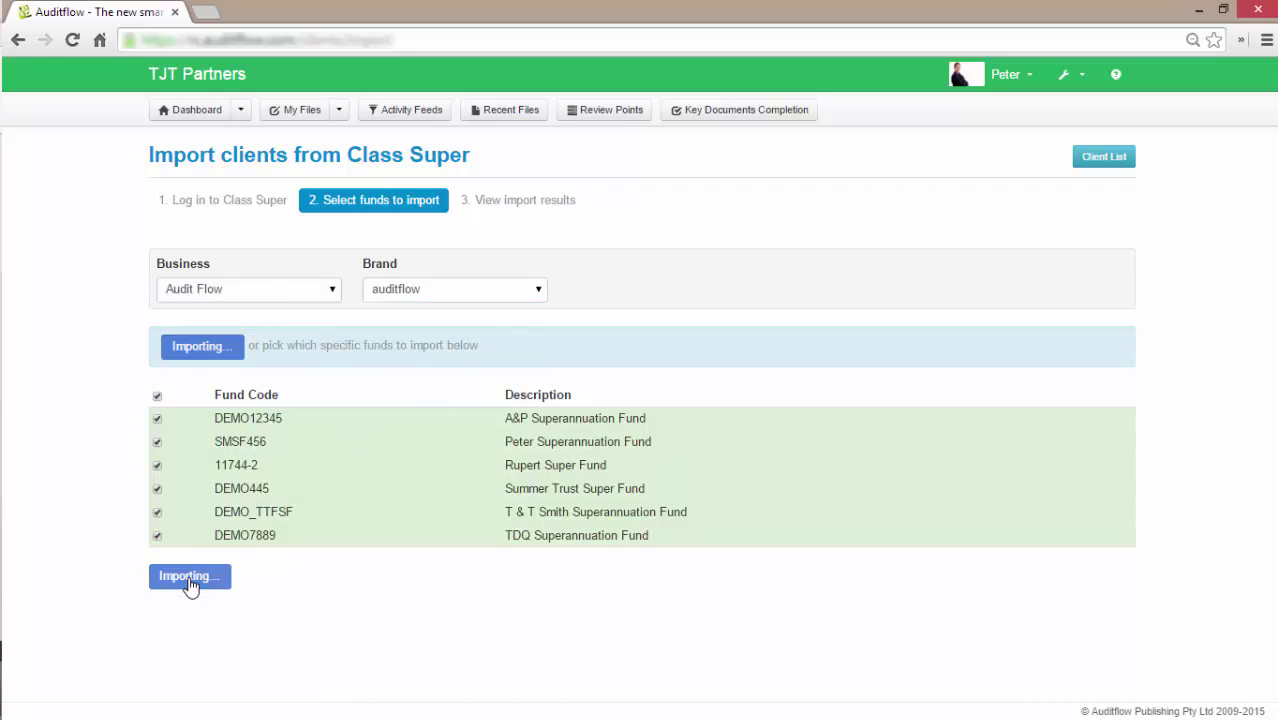